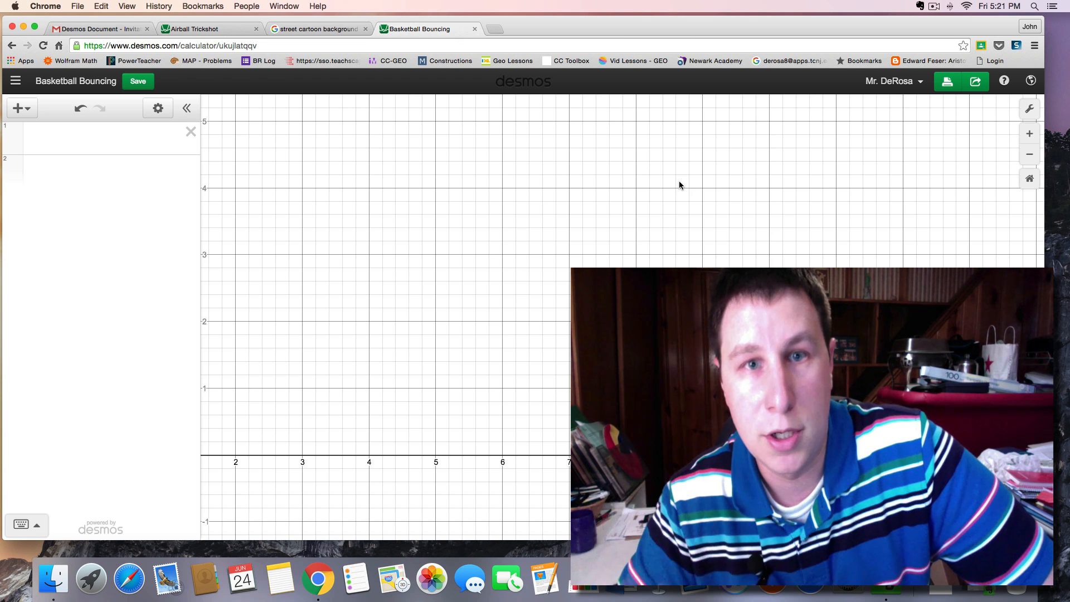
Insert the Basketball.png image from the Desktop into the graph
drag(679, 185, 690, 198)
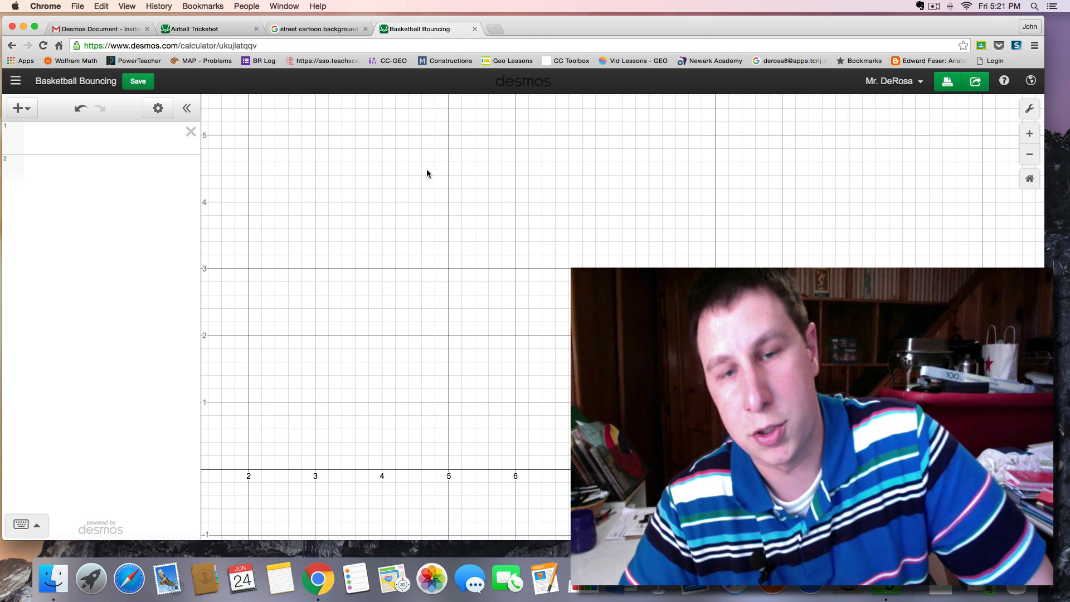
drag(426, 170, 430, 180)
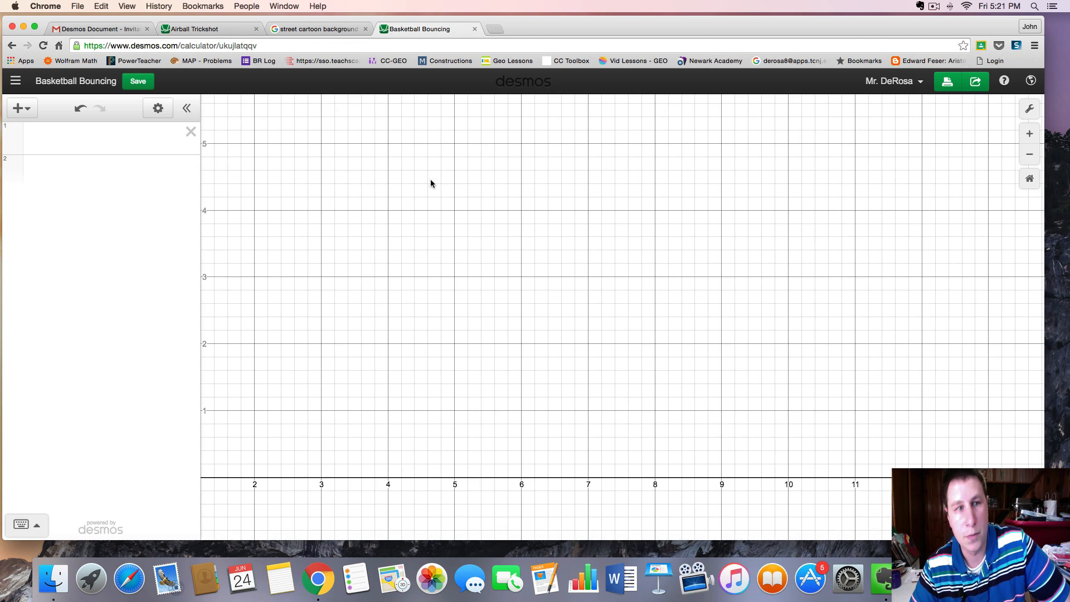
click(20, 108)
click(41, 230)
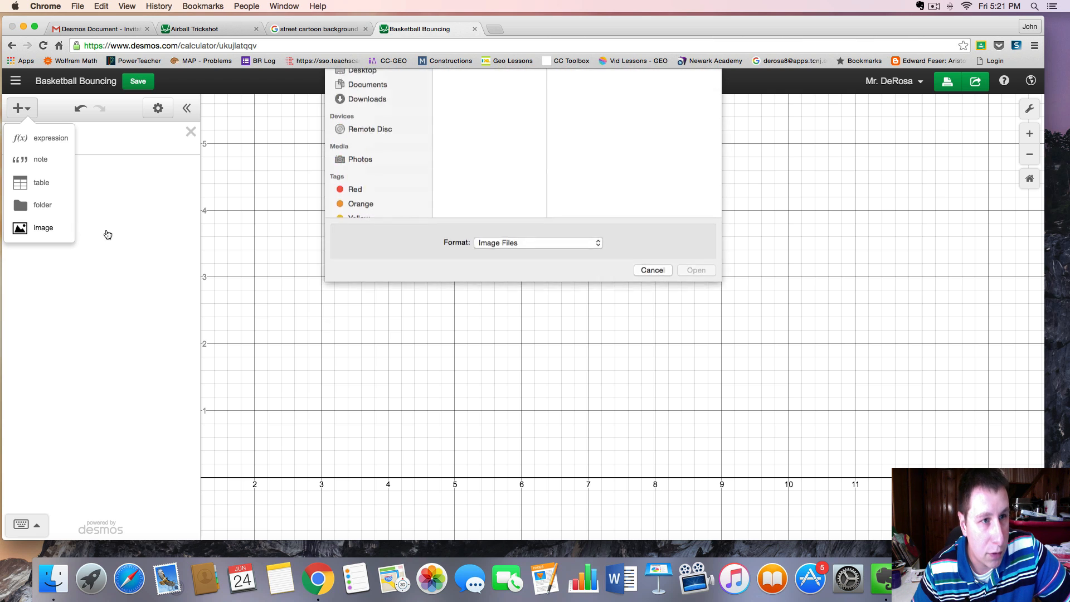
click(463, 98)
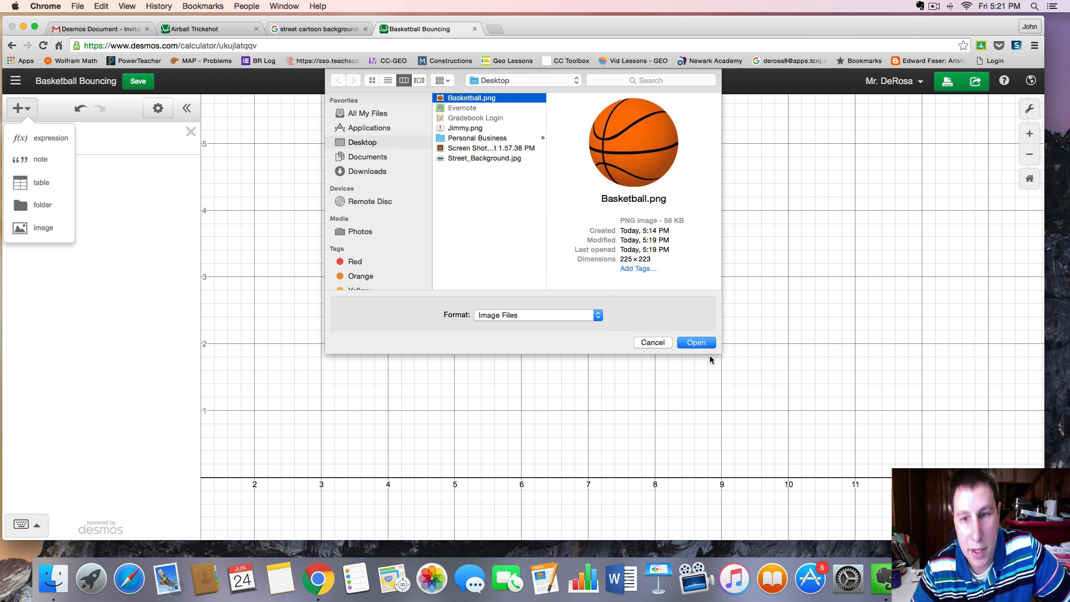
click(697, 342)
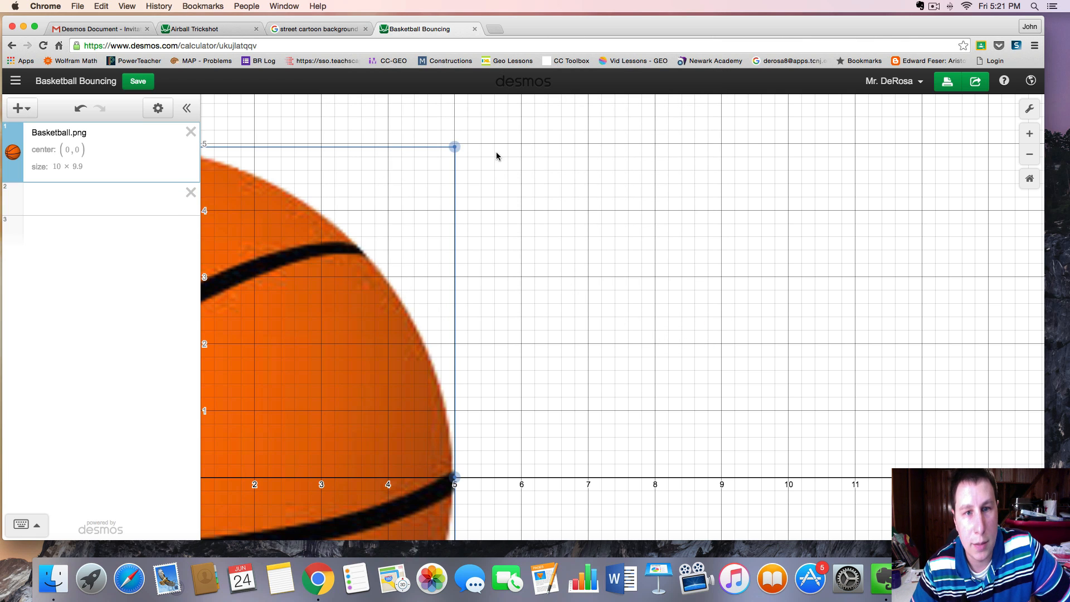
Shrink the basketball image to about 1.33 by 1.33 units and move it to about (1.5, 1.4)
drag(455, 147, 262, 361)
drag(385, 361, 513, 239)
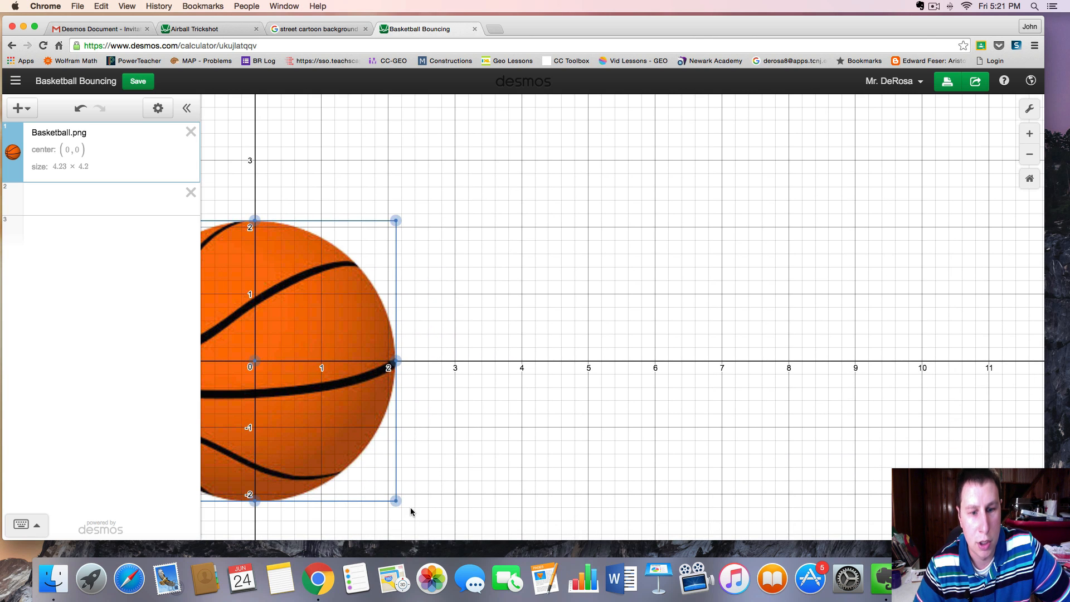
drag(395, 500, 299, 406)
drag(273, 346, 367, 254)
drag(661, 225, 634, 327)
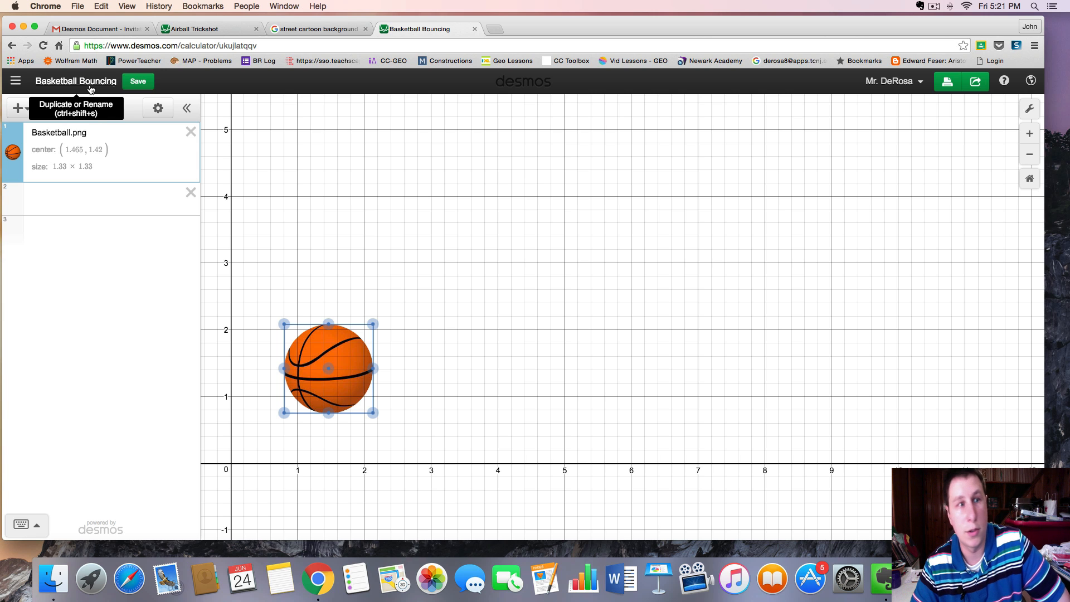
Insert the Street_Background.jpg image from the Desktop into the graph
click(21, 108)
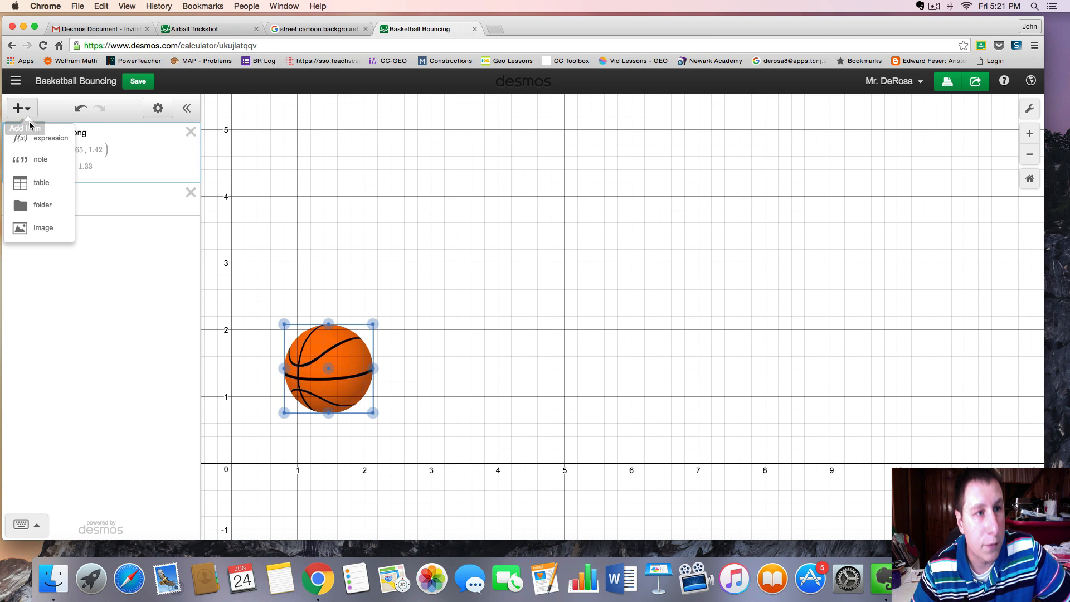
click(49, 228)
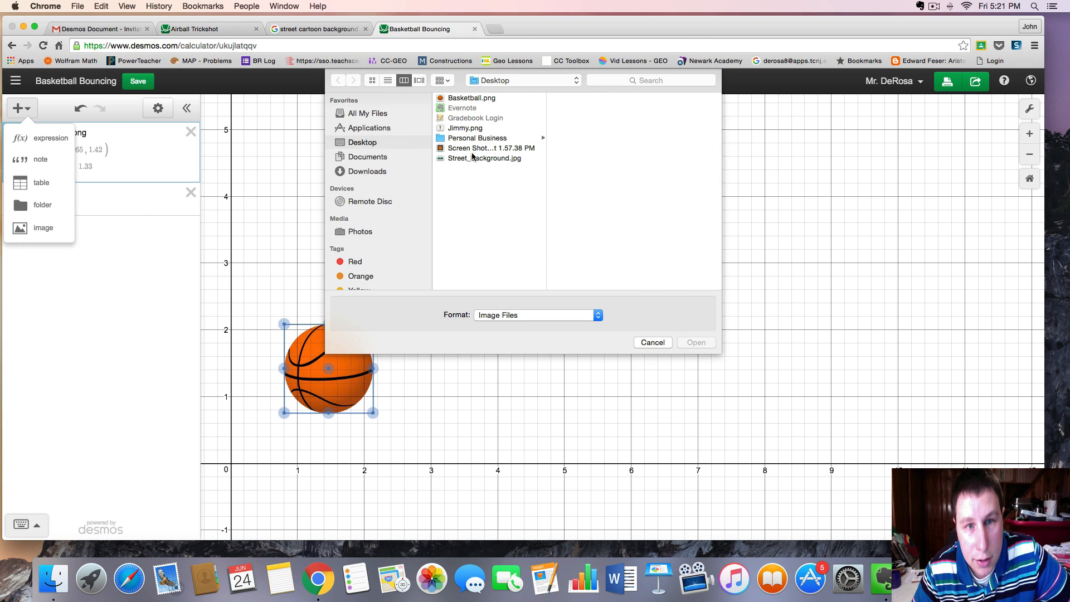
click(473, 158)
click(697, 342)
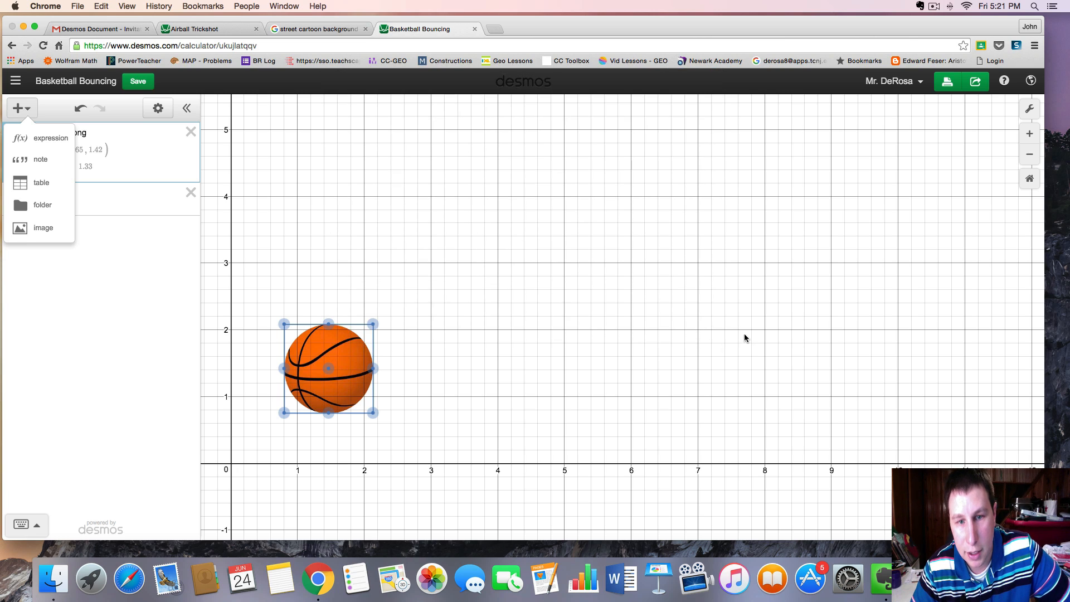
Move the street background so it spans about 0 to 10 horizontally, sized about 10 by 5.6 units
drag(424, 379, 668, 260)
drag(471, 353, 628, 249)
drag(666, 467, 614, 523)
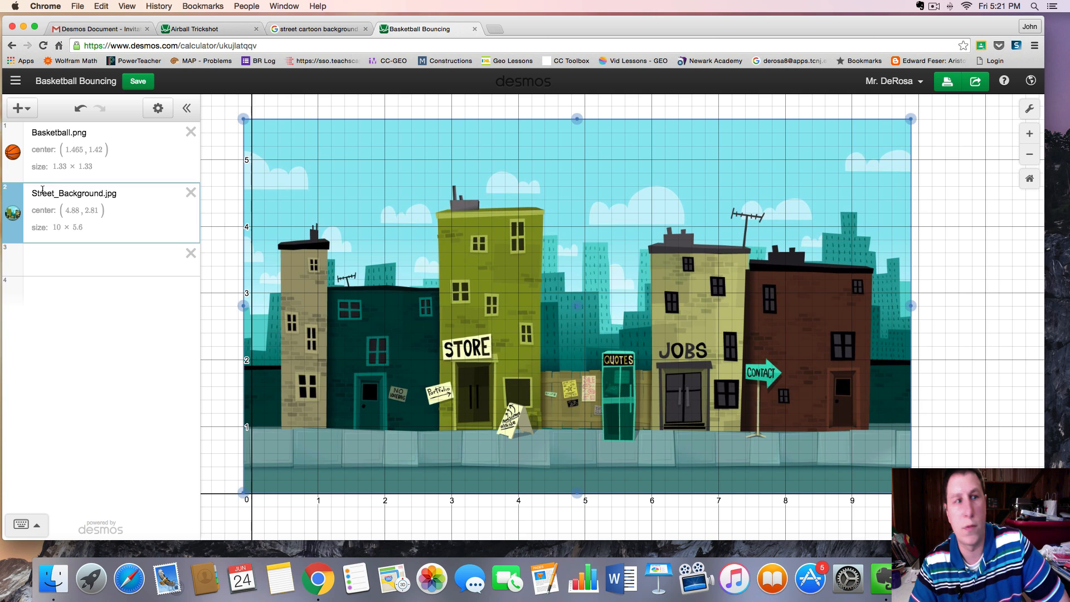
Place the street background behind the basketball and shrink the ball to about 0.42 by 0.42 units
drag(18, 172, 15, 224)
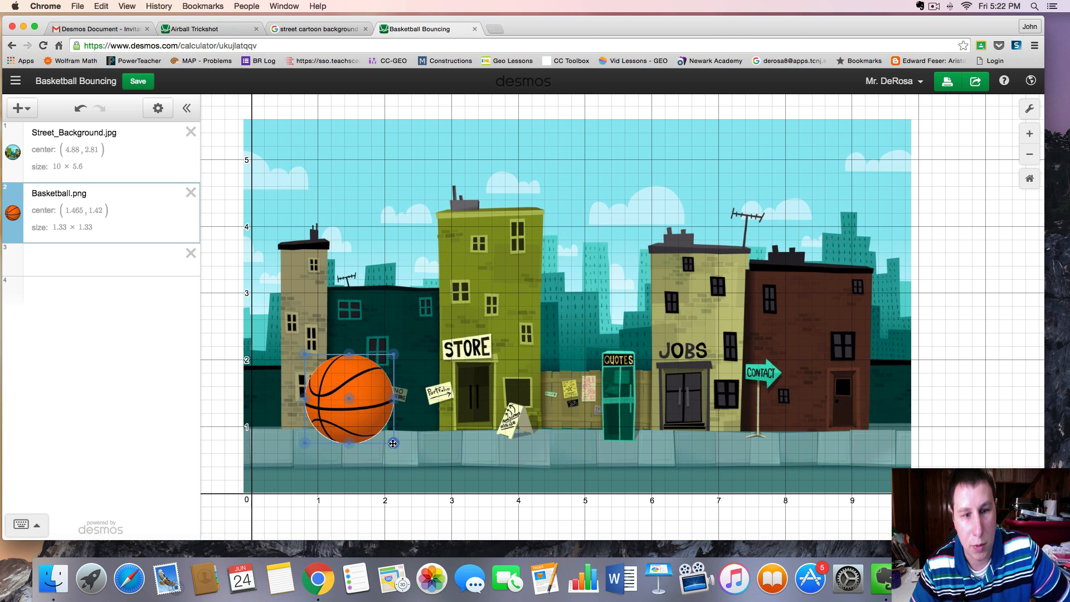
drag(395, 443, 365, 419)
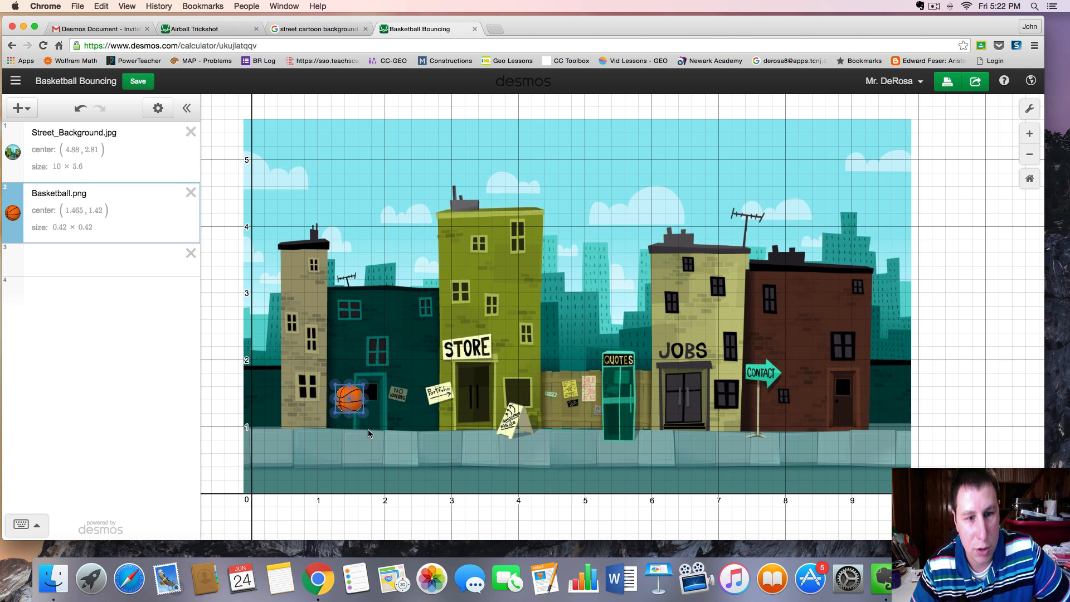
click(368, 409)
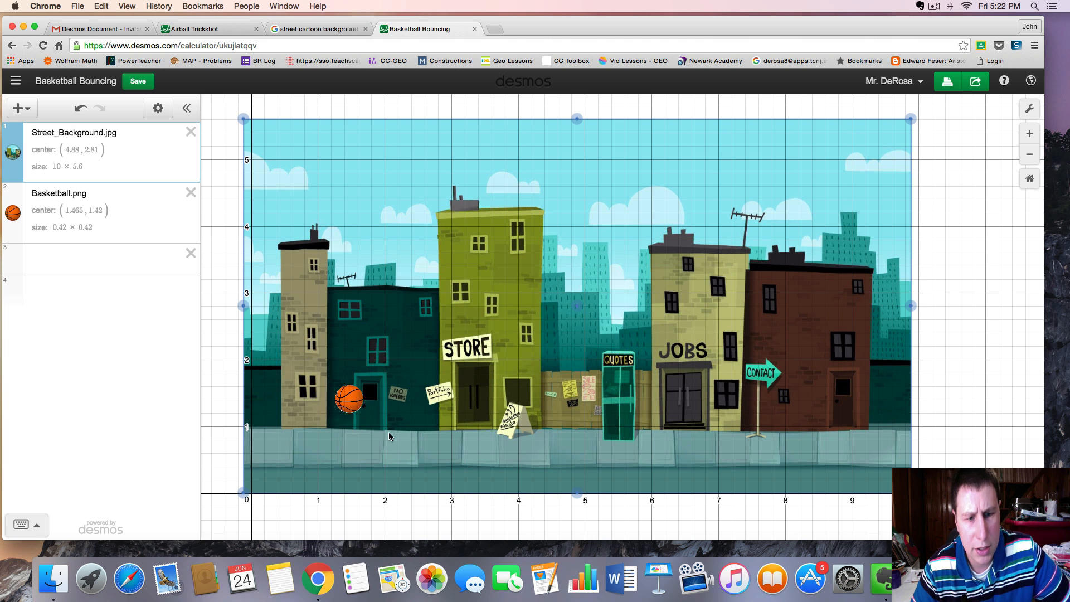
scroll(362, 335, down, 2)
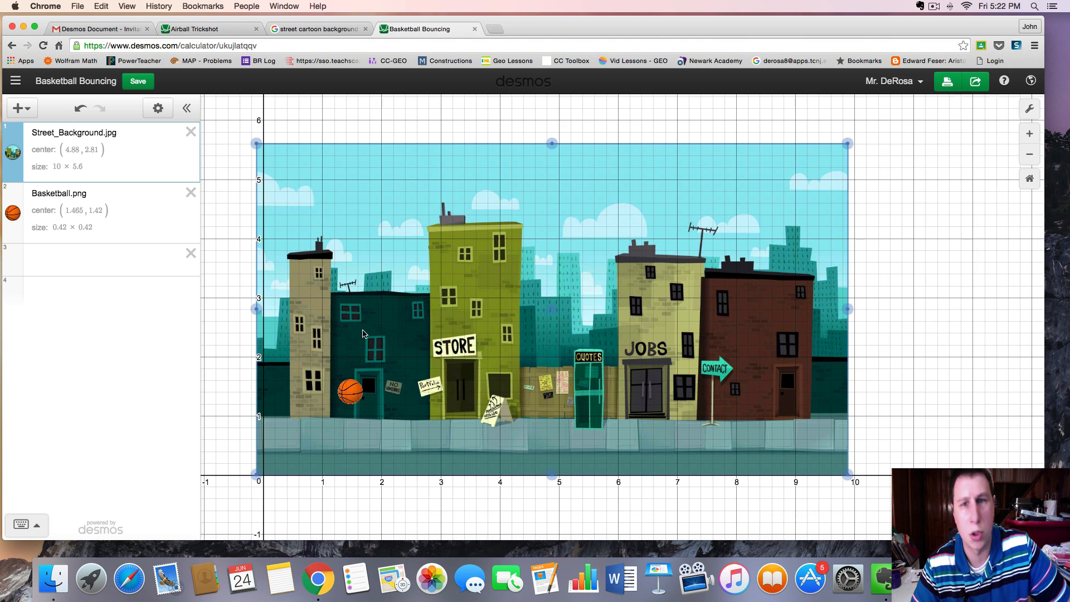
scroll(524, 280, up, 1)
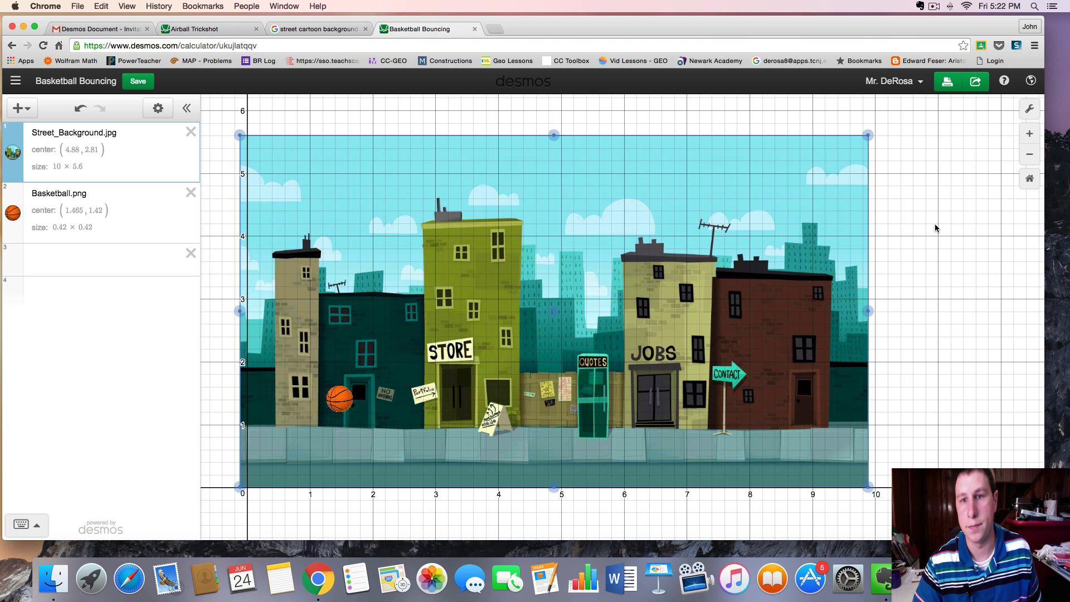
click(97, 264)
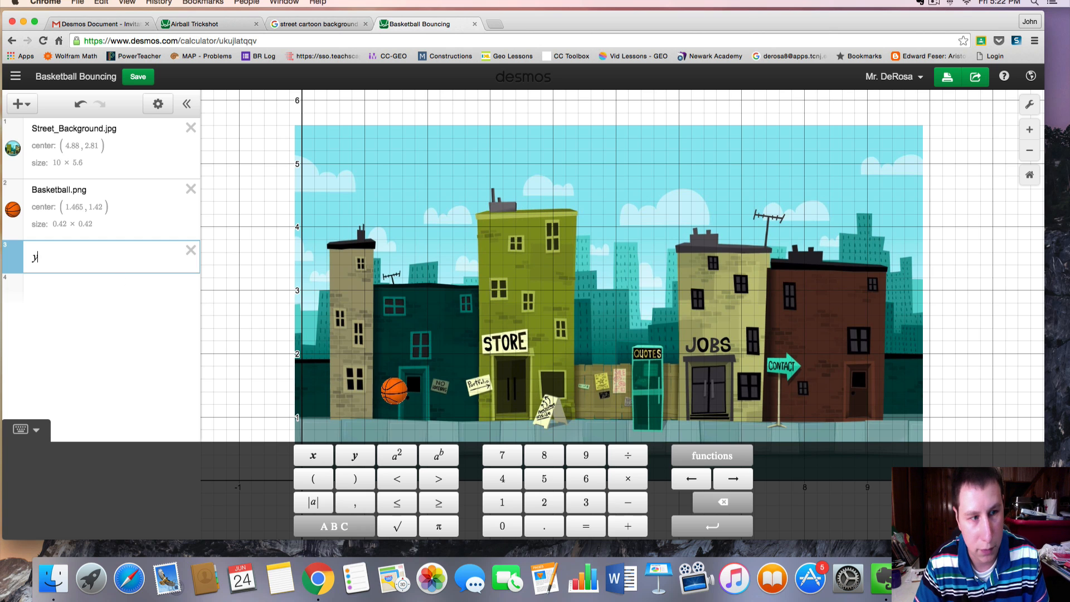
text(1)
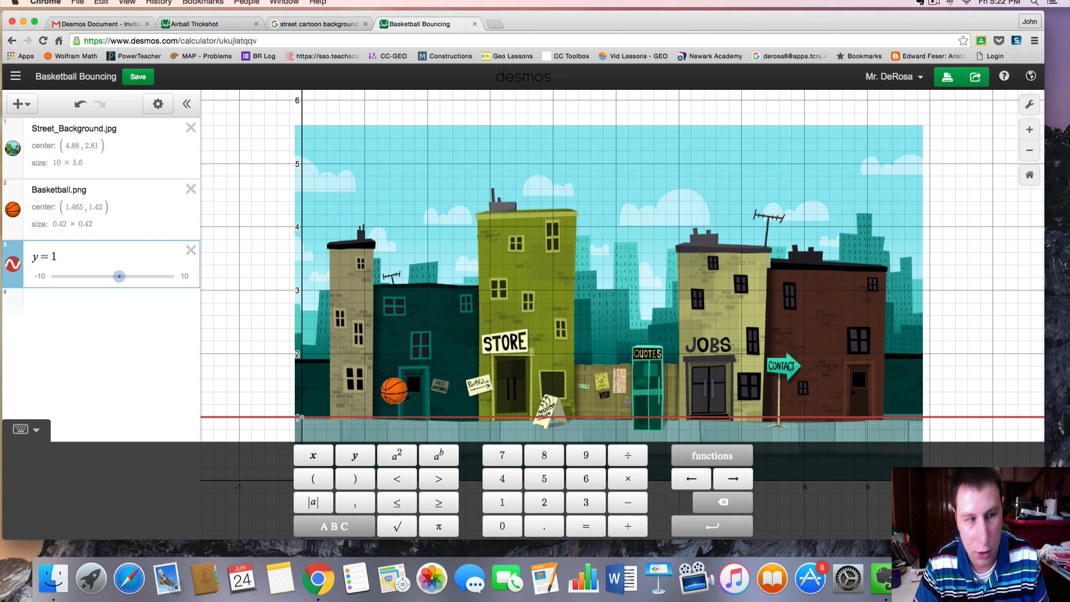
key(BackSpace)
key(BackSpace)
key(BackSpace)
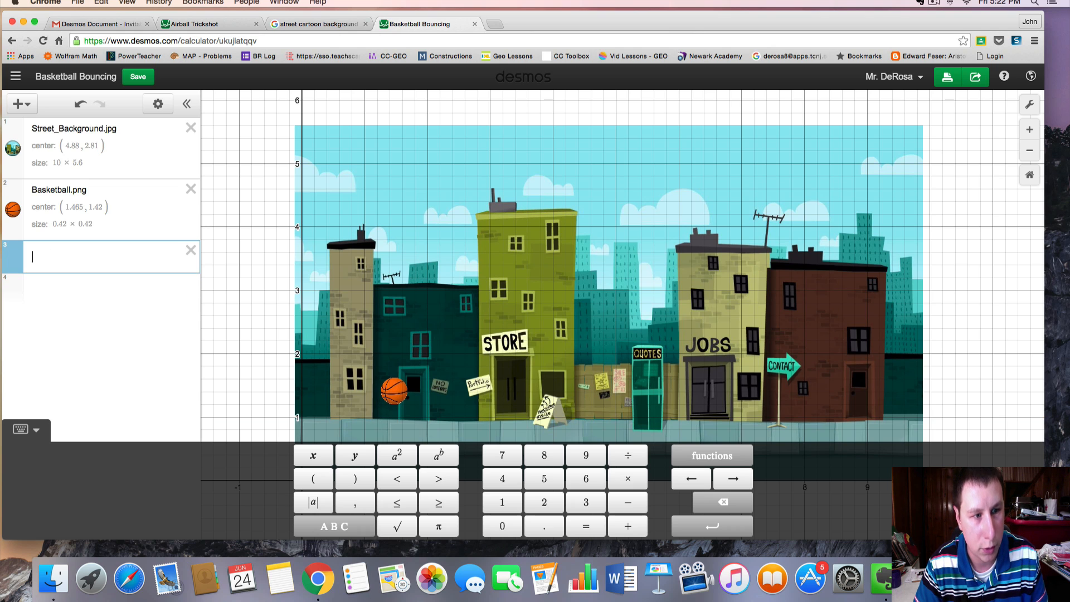
Enter the function f(x)=1 in a new expression line
text(f(x))
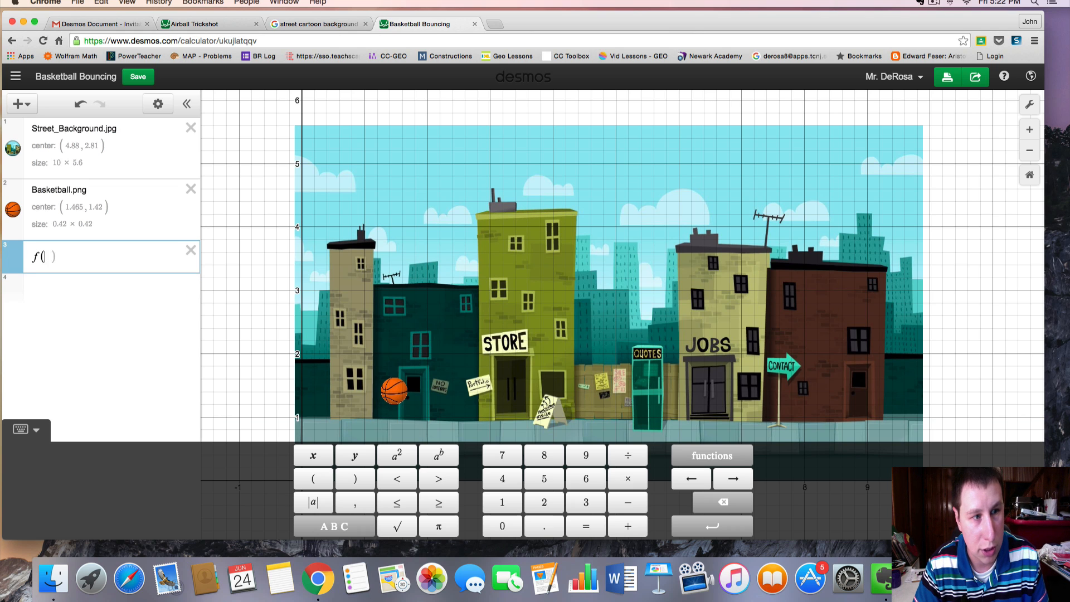
text(=1)
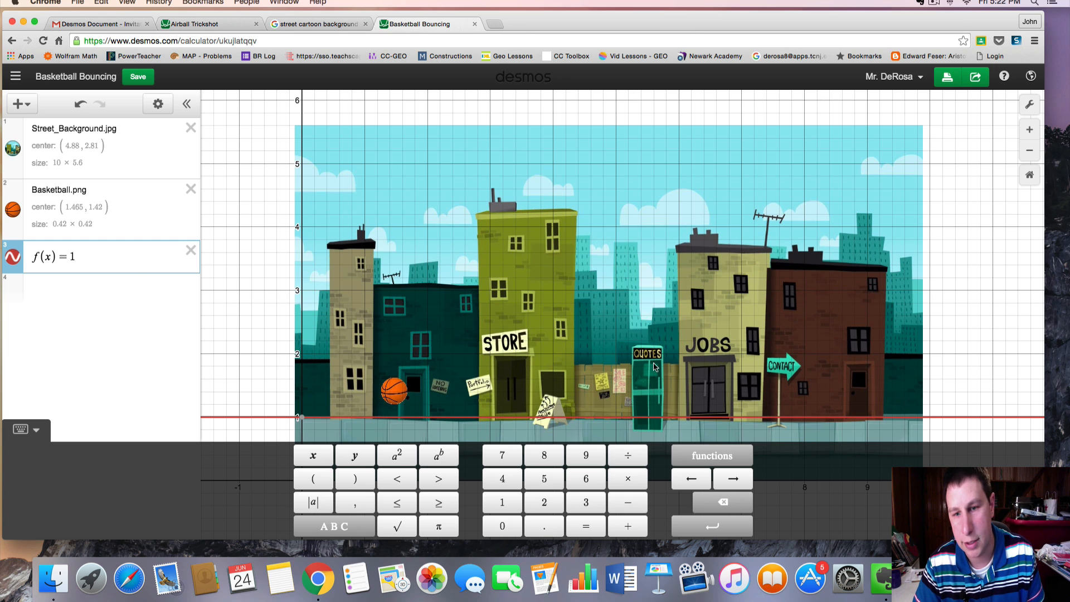
click(273, 334)
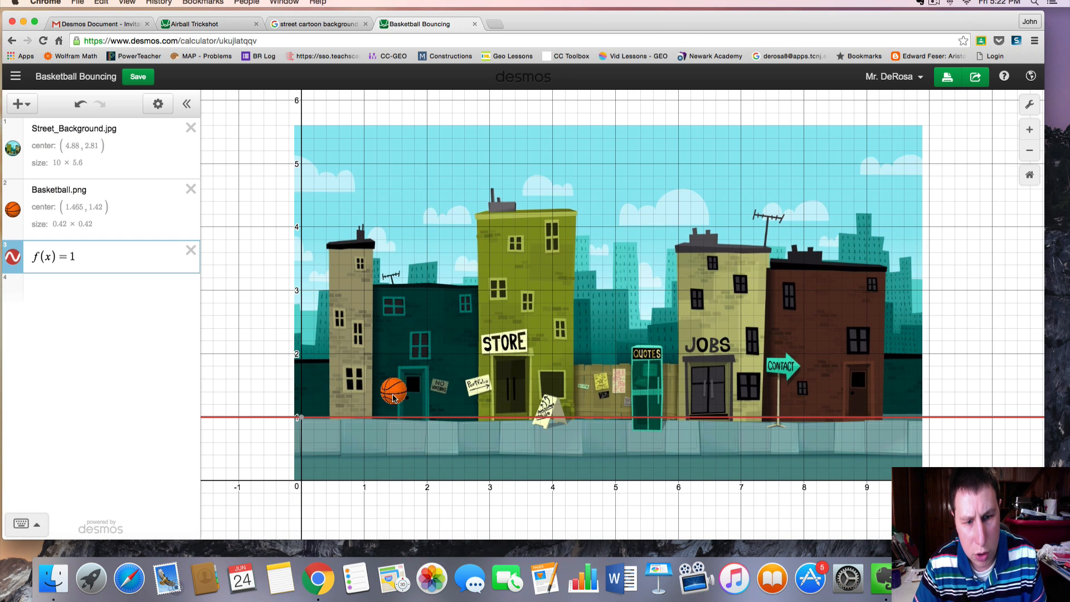
click(393, 398)
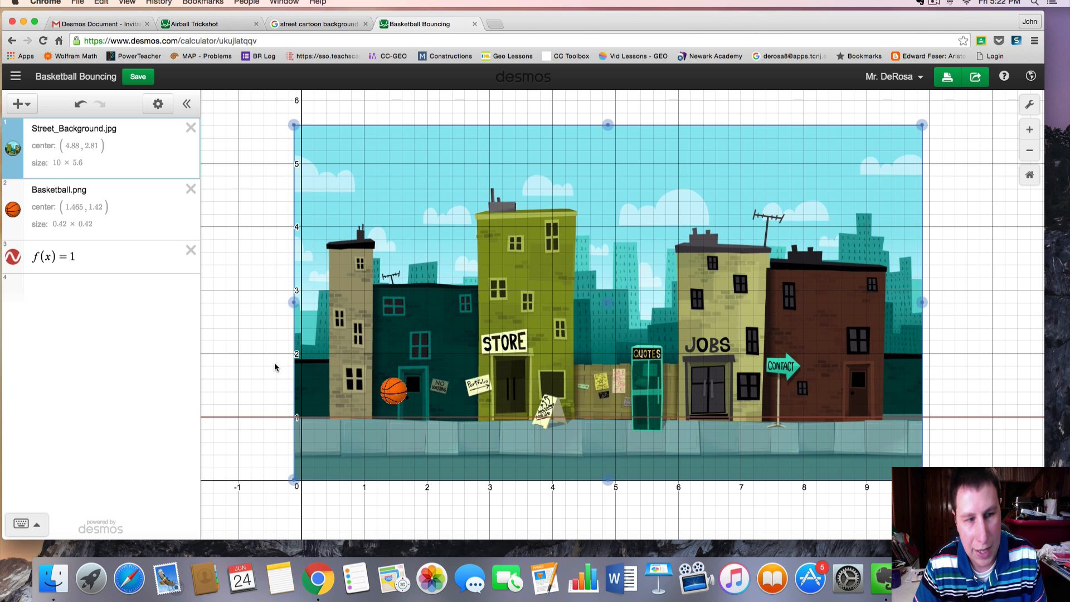
click(99, 254)
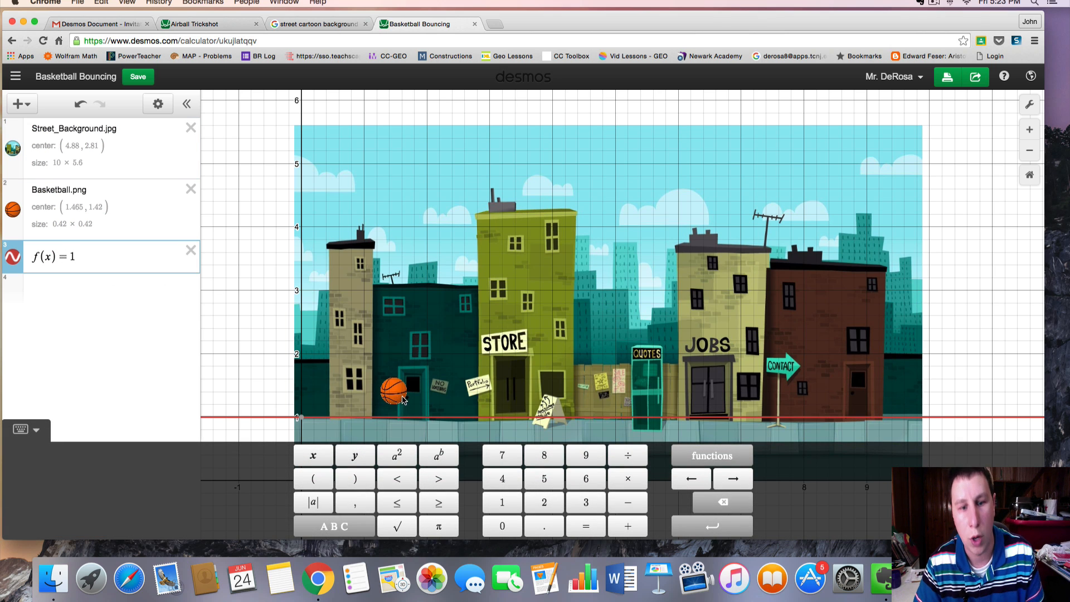
scroll(402, 397, down, 1)
scroll(410, 371, up, 1)
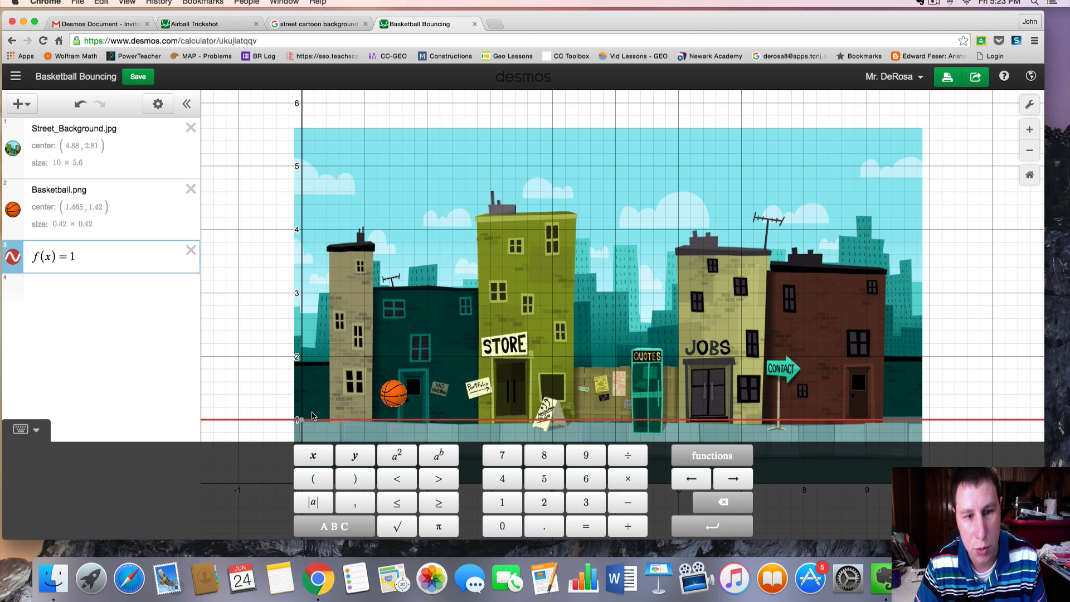
click(117, 276)
Set the basketball's center to (c, f(c)) and add a slider for c
double_click(77, 207)
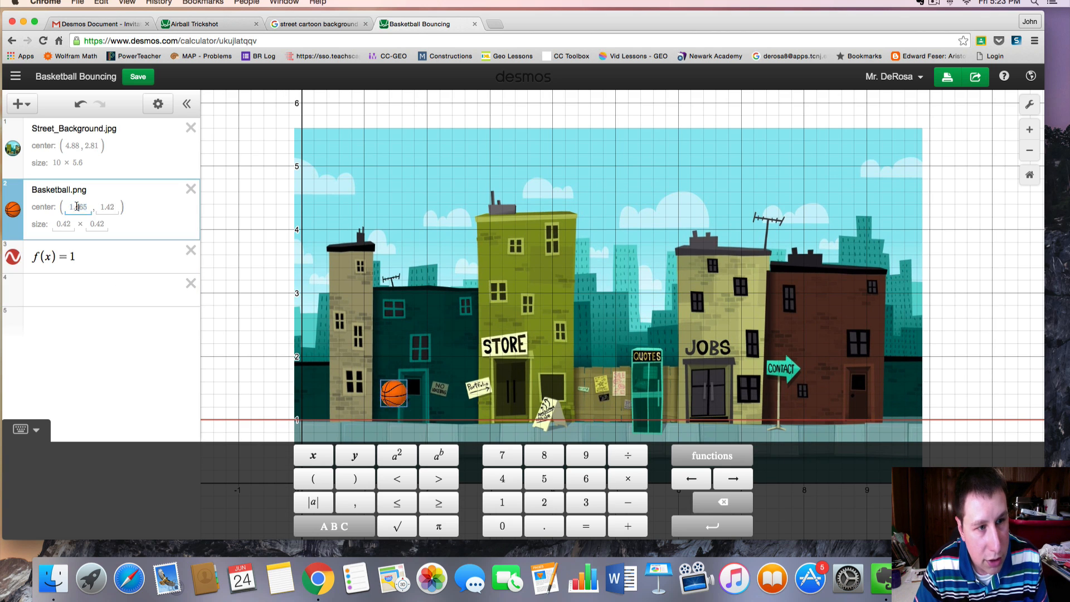
text(c)
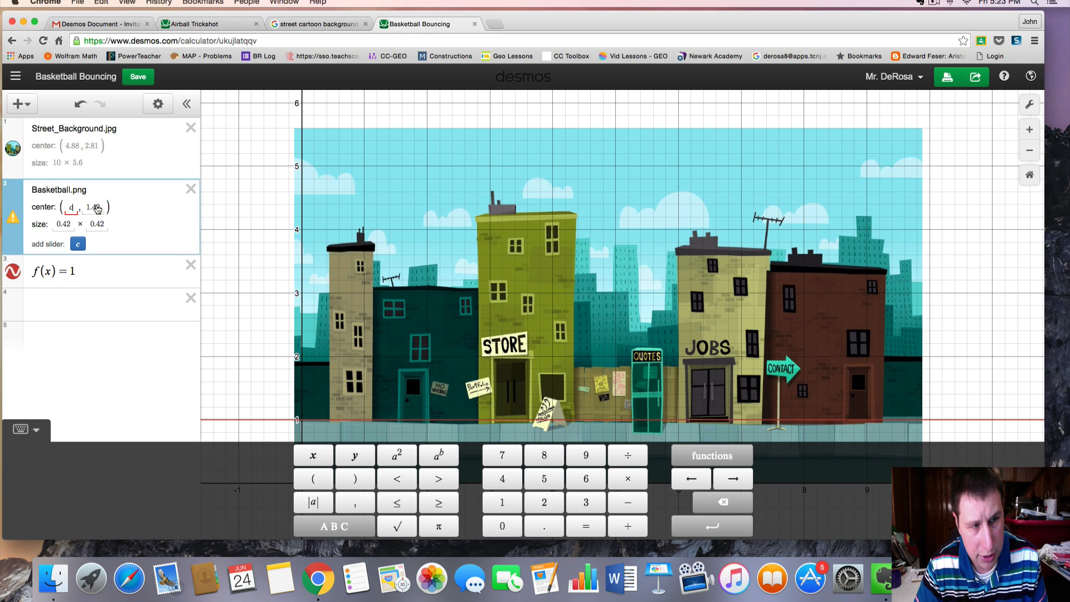
double_click(94, 207)
text(f(c))
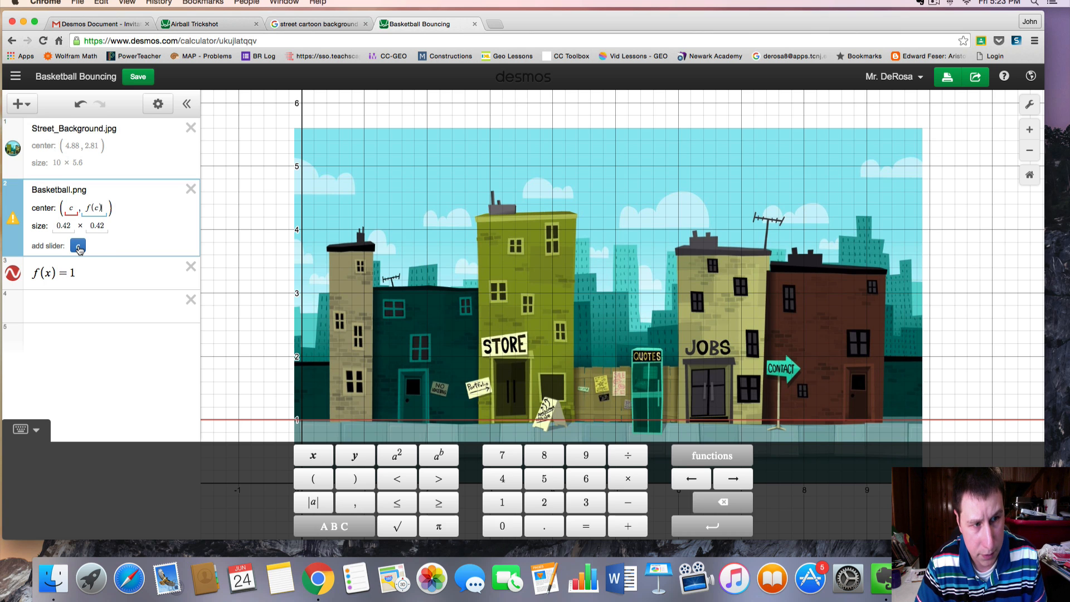
click(78, 247)
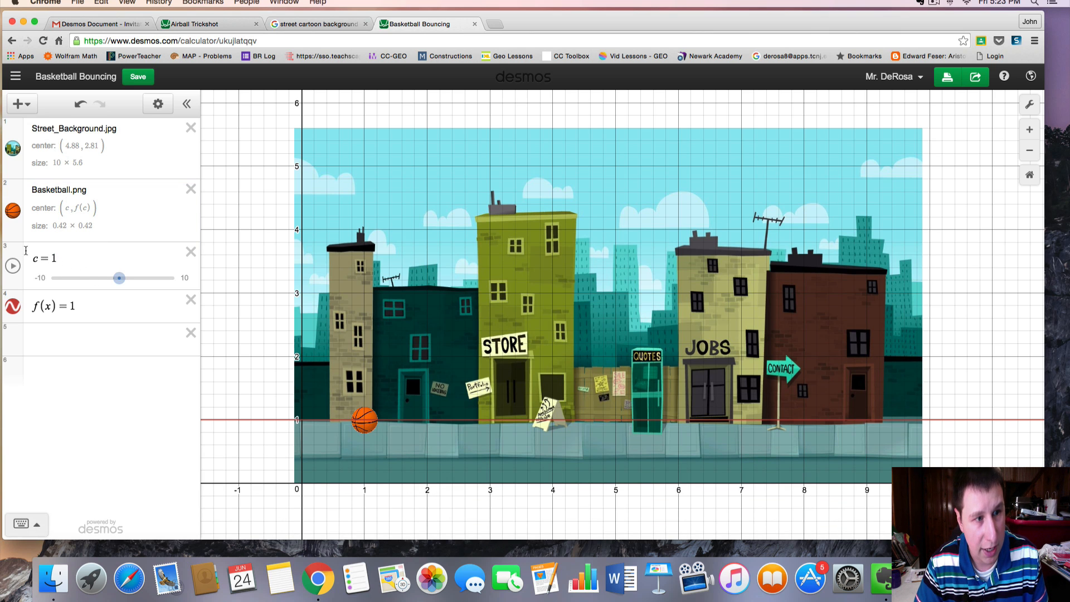
Move the c slider below the f(x) expression
drag(20, 249, 23, 293)
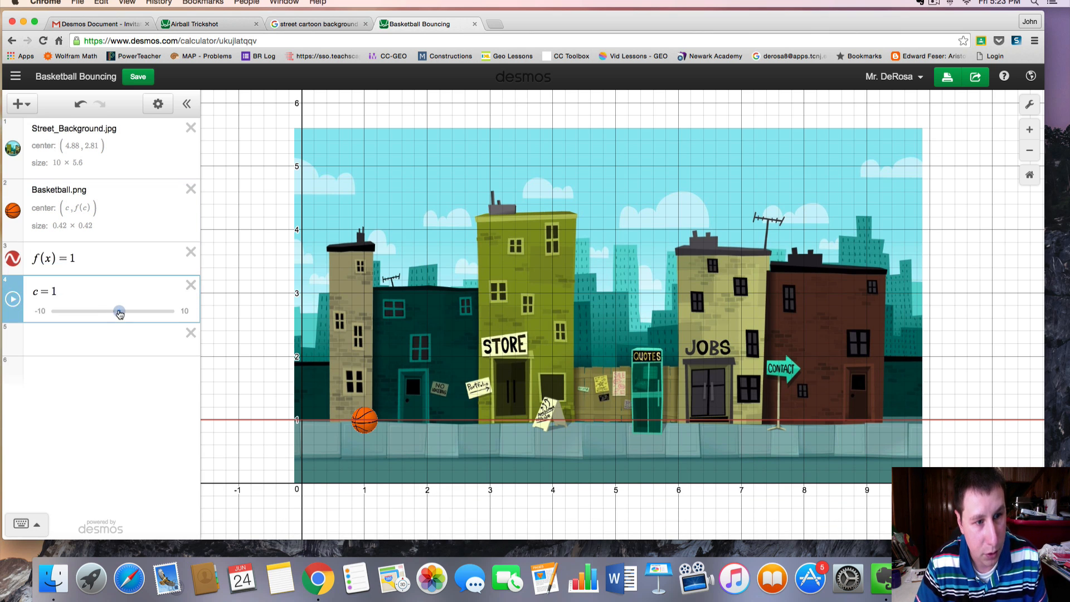
mouse_move(120, 312)
mouse_down()
mouse_move(95, 312)
mouse_move(171, 314)
mouse_move(111, 315)
mouse_up()
Play the c slider animation, change its repeat mode, and stop it
click(13, 299)
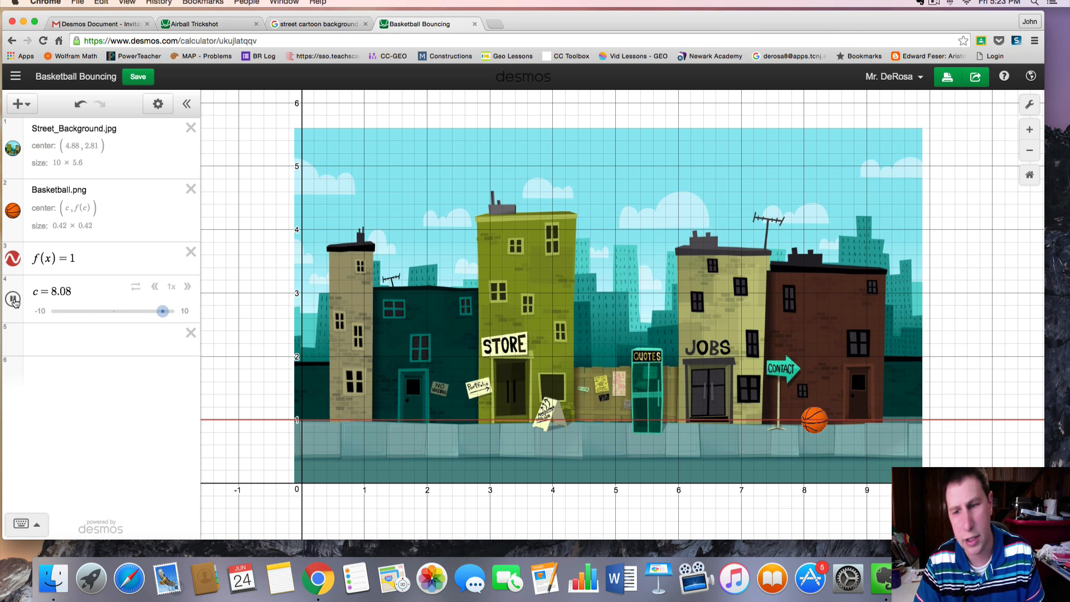
click(137, 290)
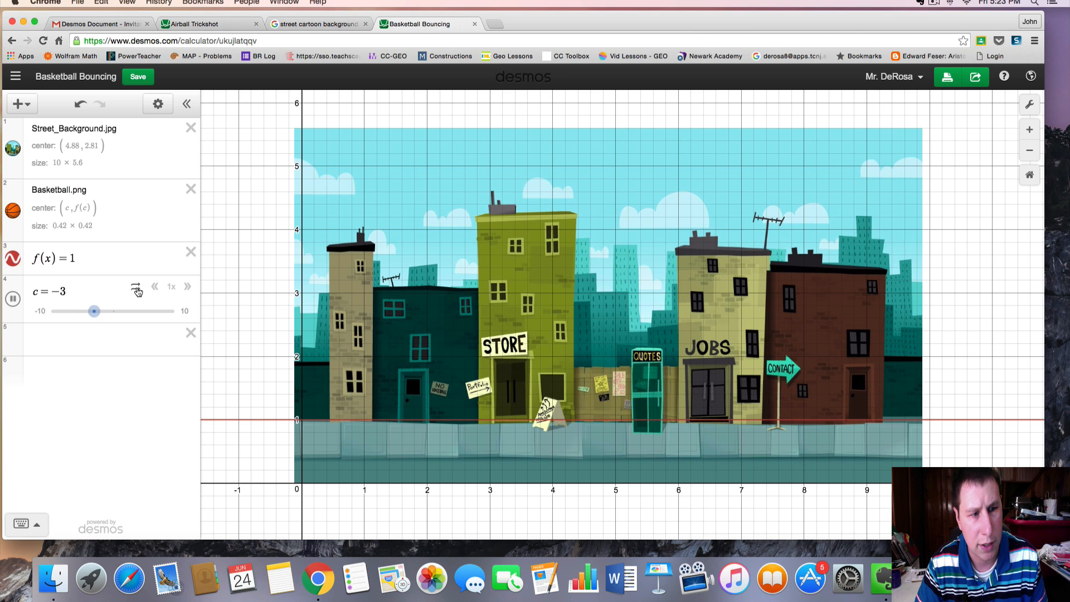
click(13, 299)
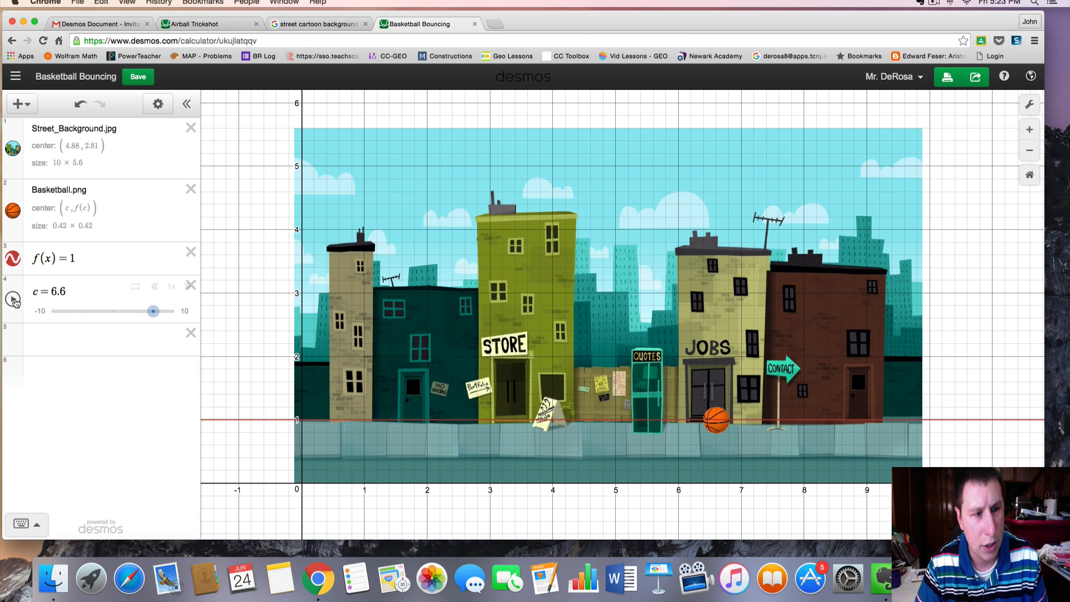
Set the c slider's lower limit to 0
click(40, 311)
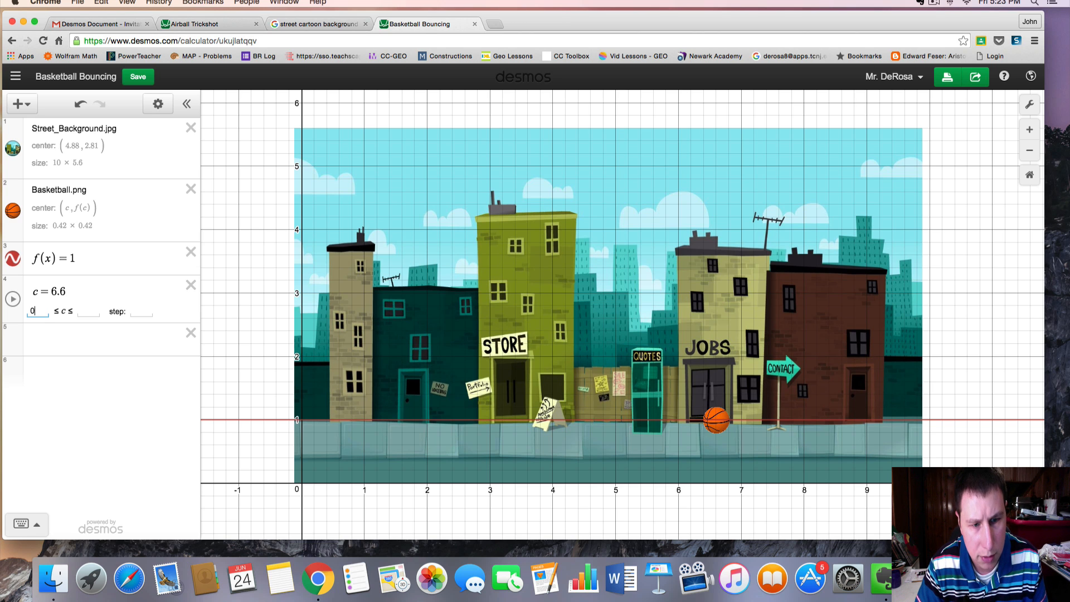
click(158, 335)
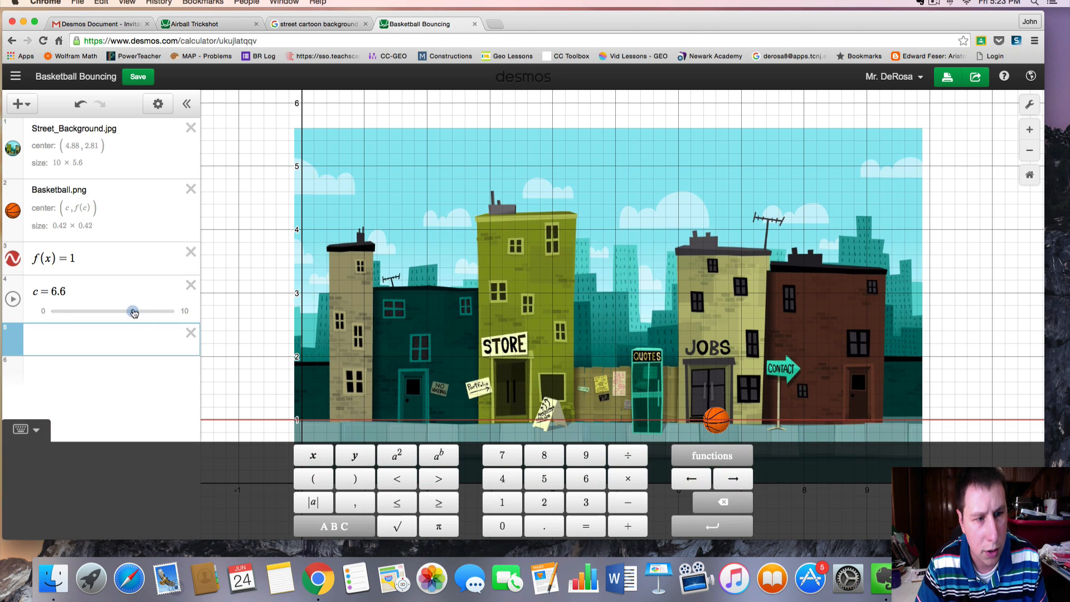
Drag the c slider back and forth to move the basketball along the graph of f(x)
drag(131, 311, 50, 311)
scroll(306, 421, down, 1)
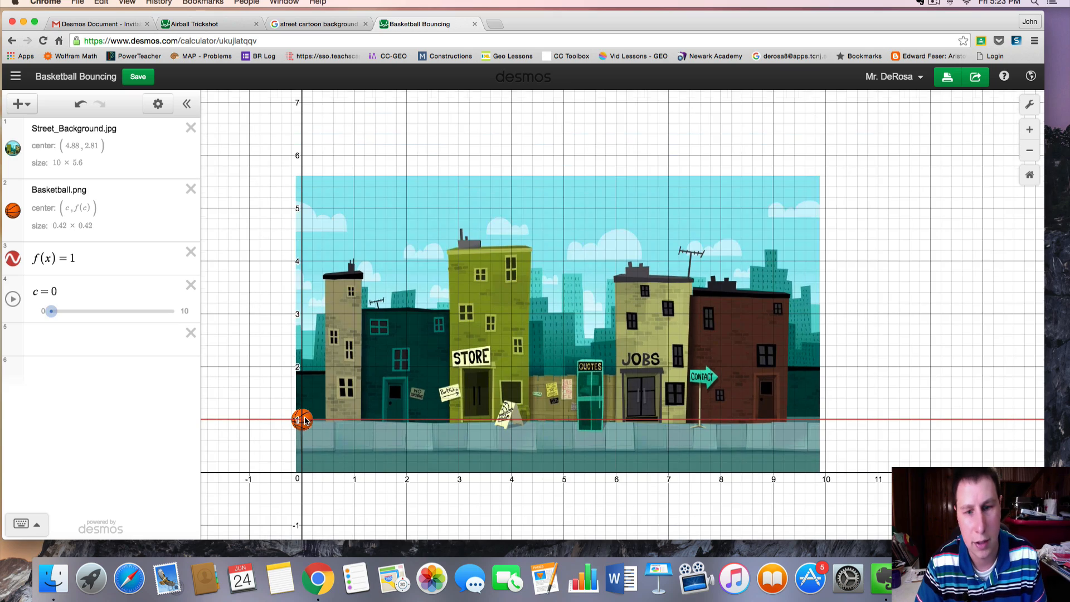
scroll(305, 417, down, 3)
scroll(305, 417, up, 4)
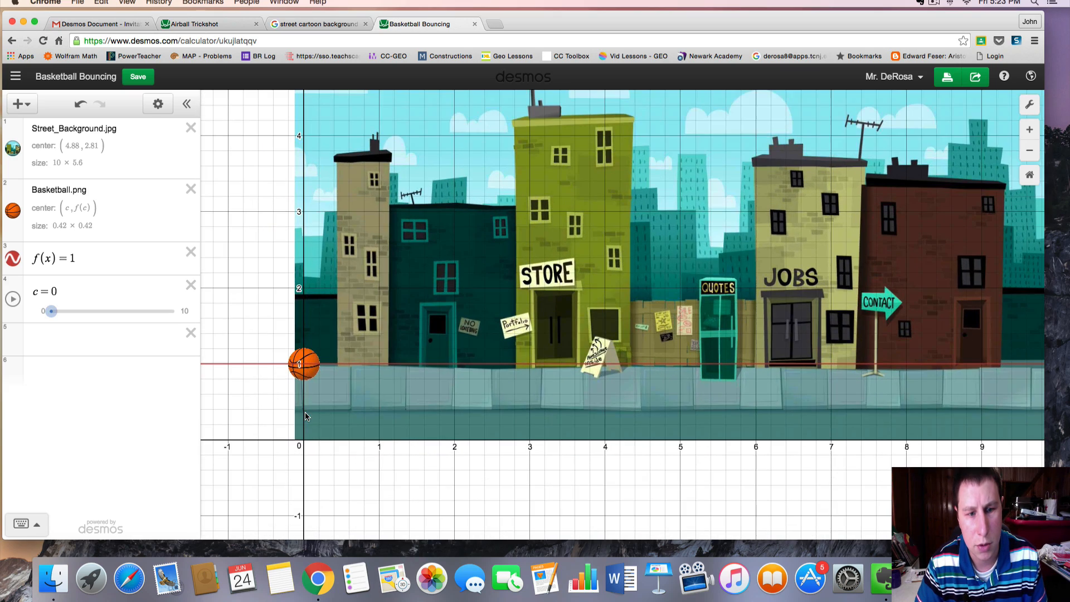
scroll(534, 358, up, 1)
drag(534, 358, 478, 424)
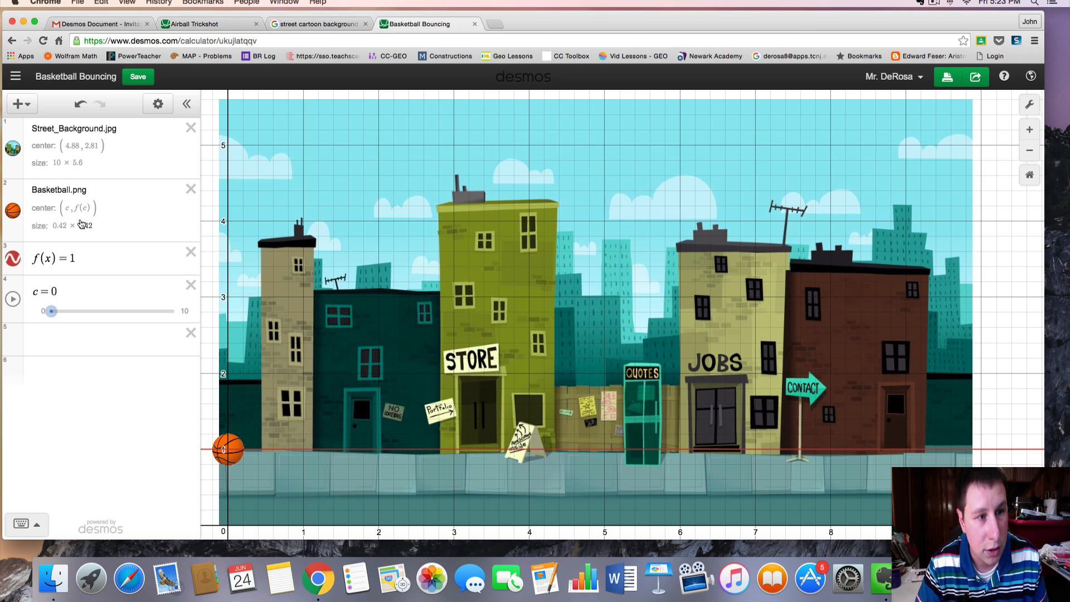
drag(54, 319, 121, 316)
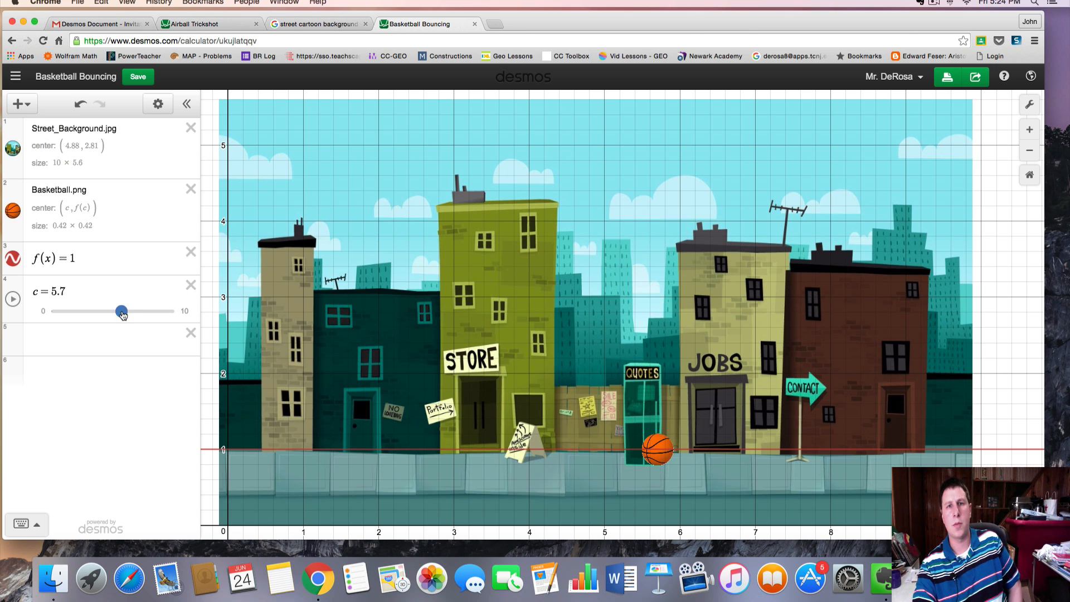
drag(120, 311, 84, 312)
Change f(x) to sin x
click(81, 259)
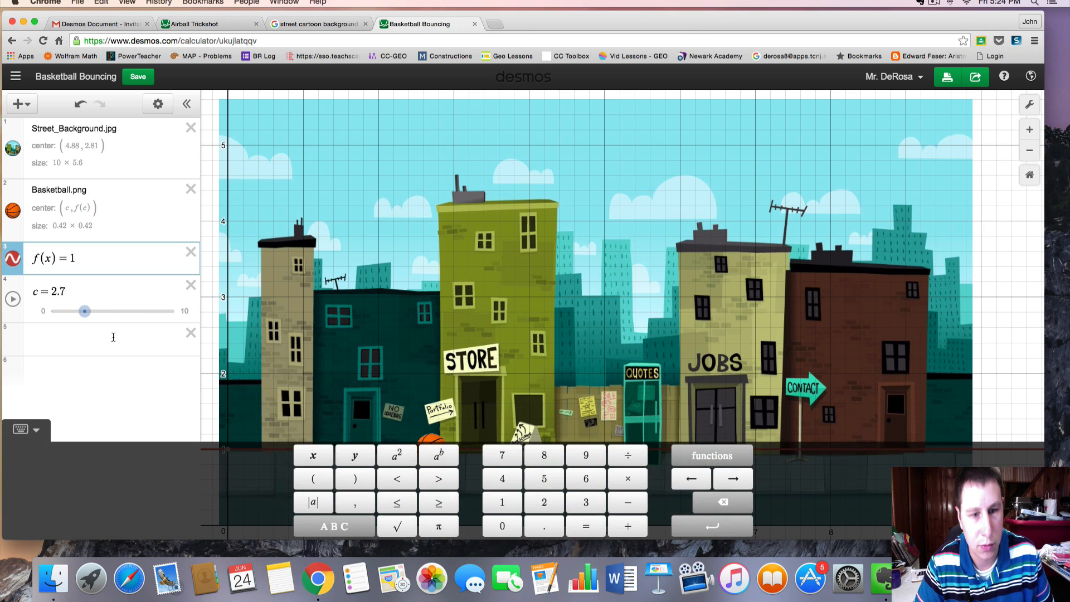
key(BackSpace)
text(sinz)
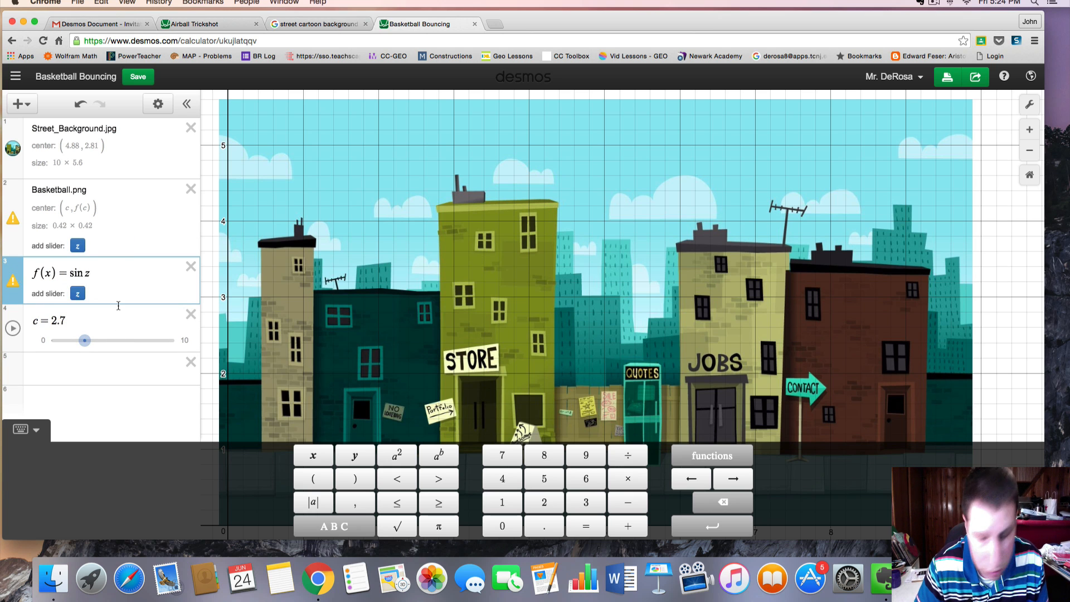
key(BackSpace)
text(x)
click(151, 338)
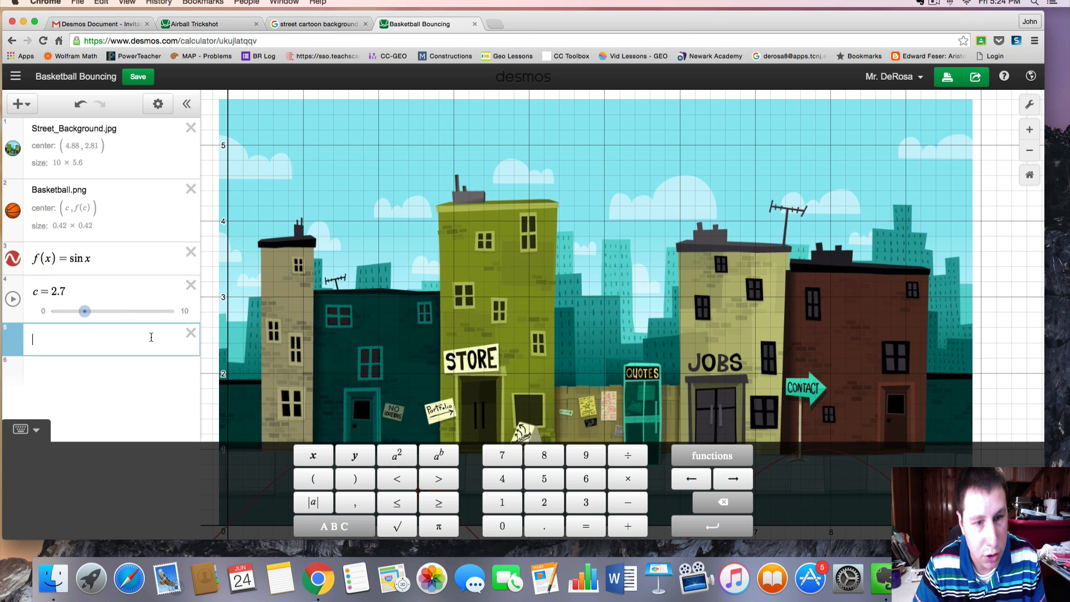
Add 8 to the sine function in f(x)
click(375, 409)
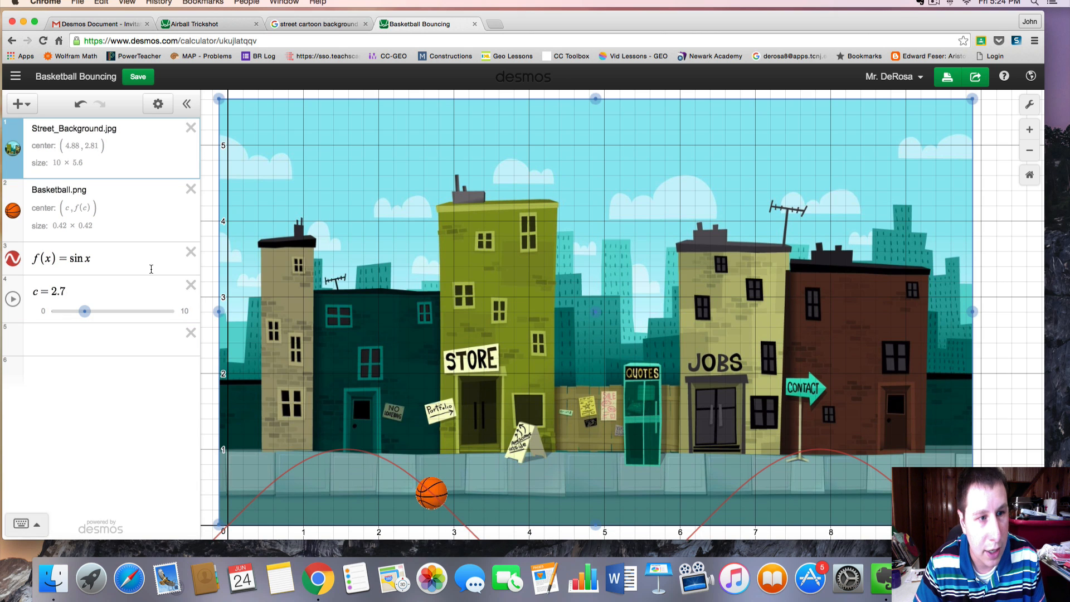
click(126, 258)
text(+)
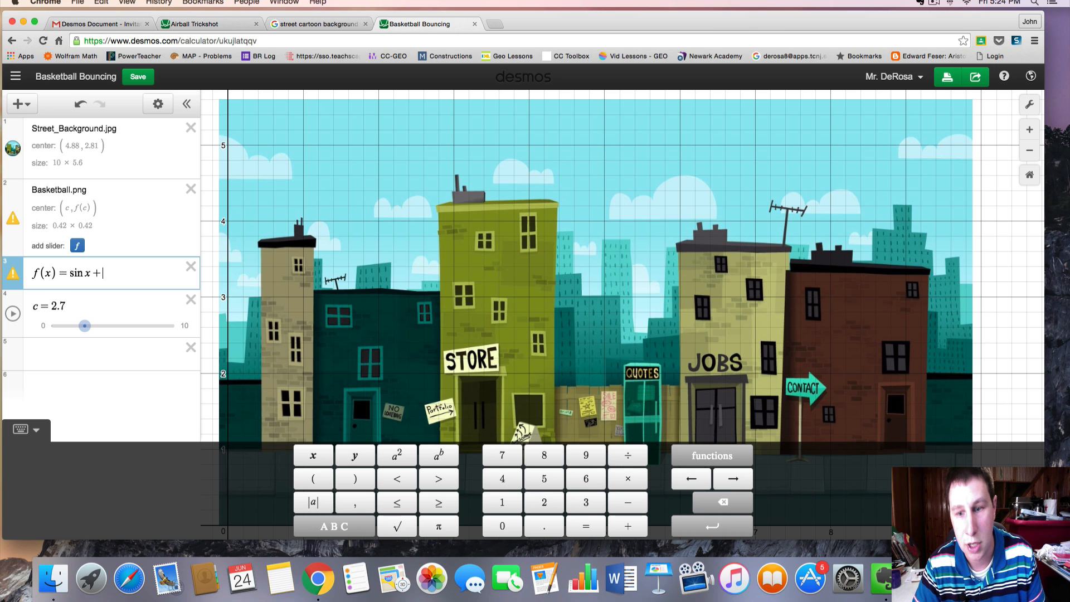
text(8)
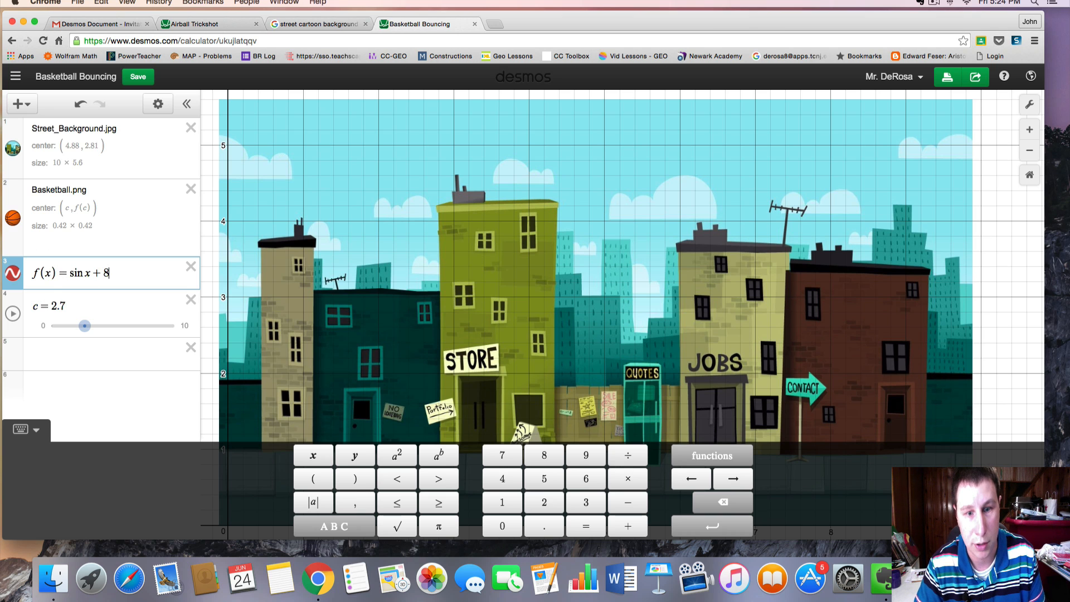
click(422, 327)
Set the vertical shift of f(x) to 1, making it sin x + 1
click(134, 259)
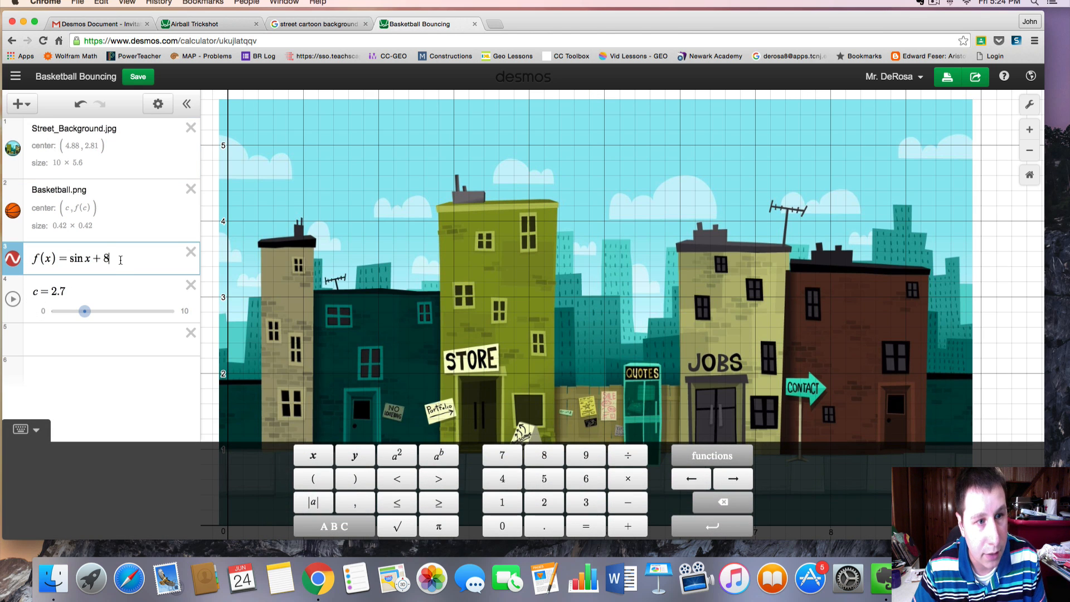
key(BackSpace)
text(5)
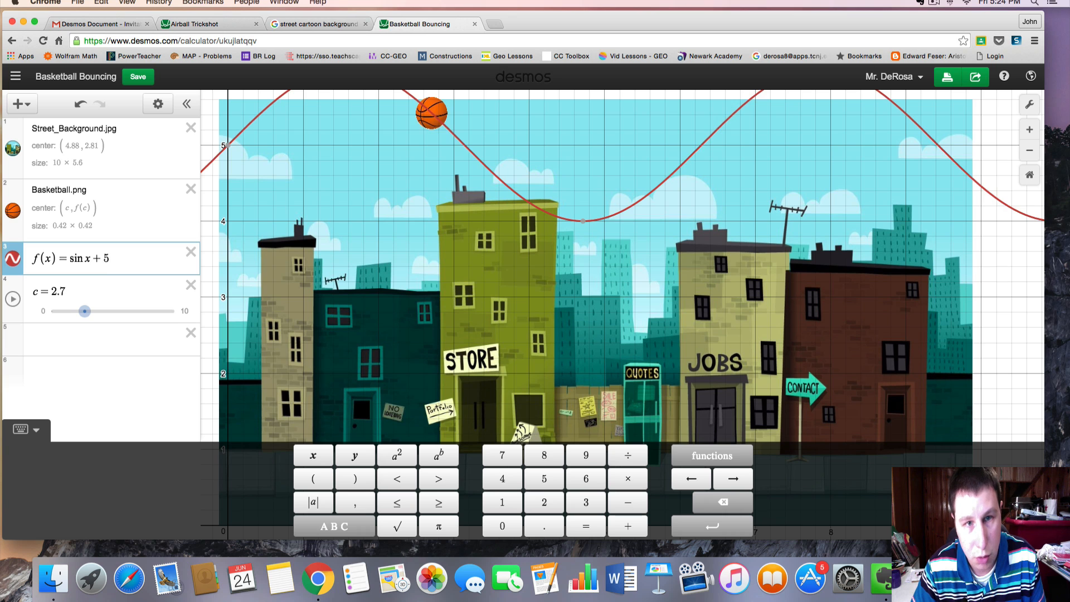
key(BackSpace)
text(4)
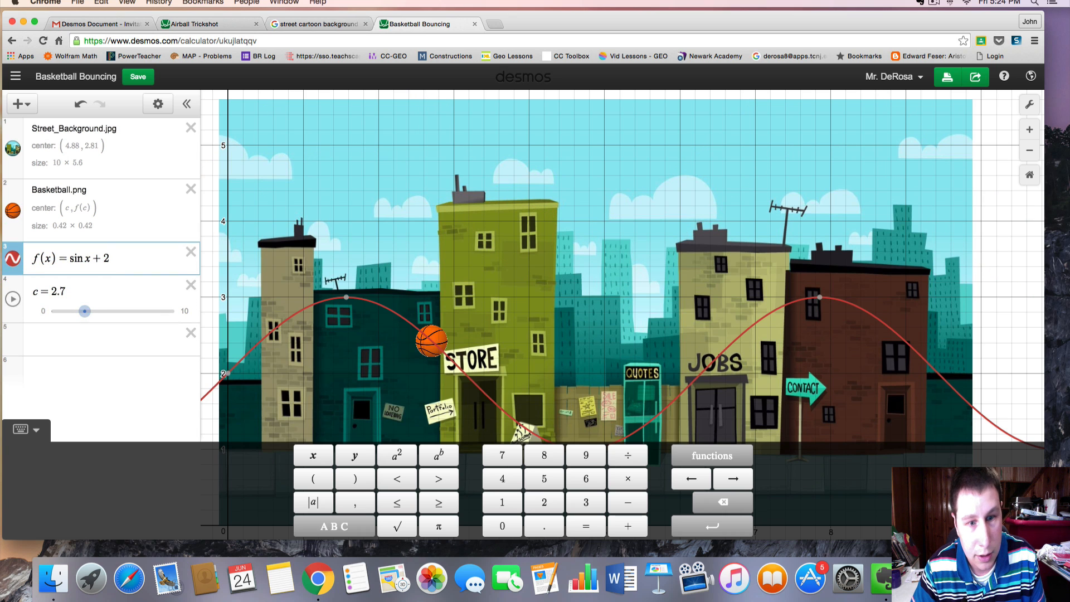
key(BackSpace)
text(1)
click(377, 273)
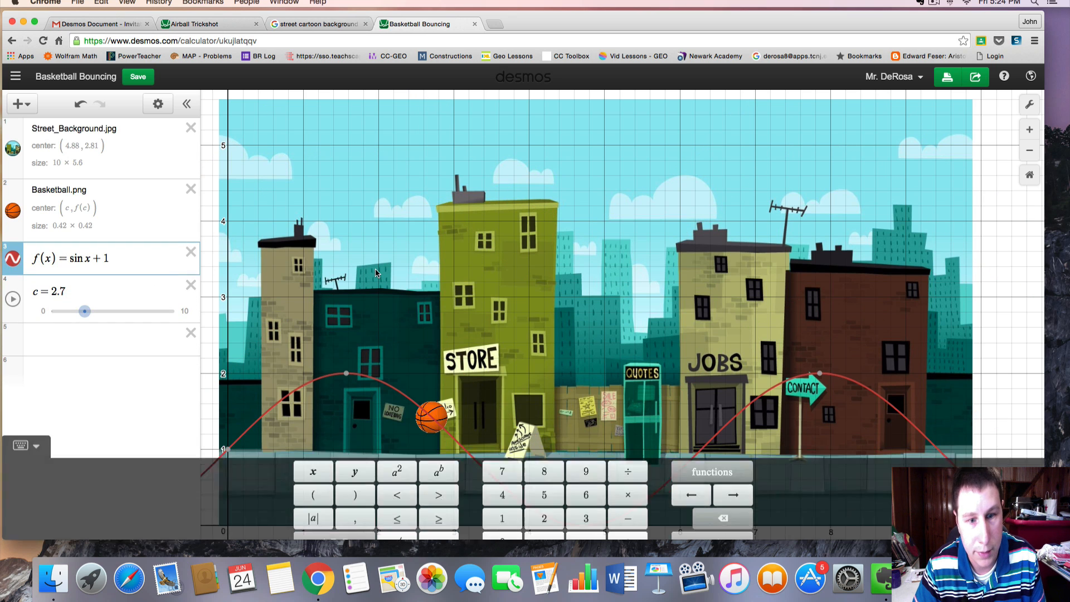
Play the c slider animation and stop it
click(125, 259)
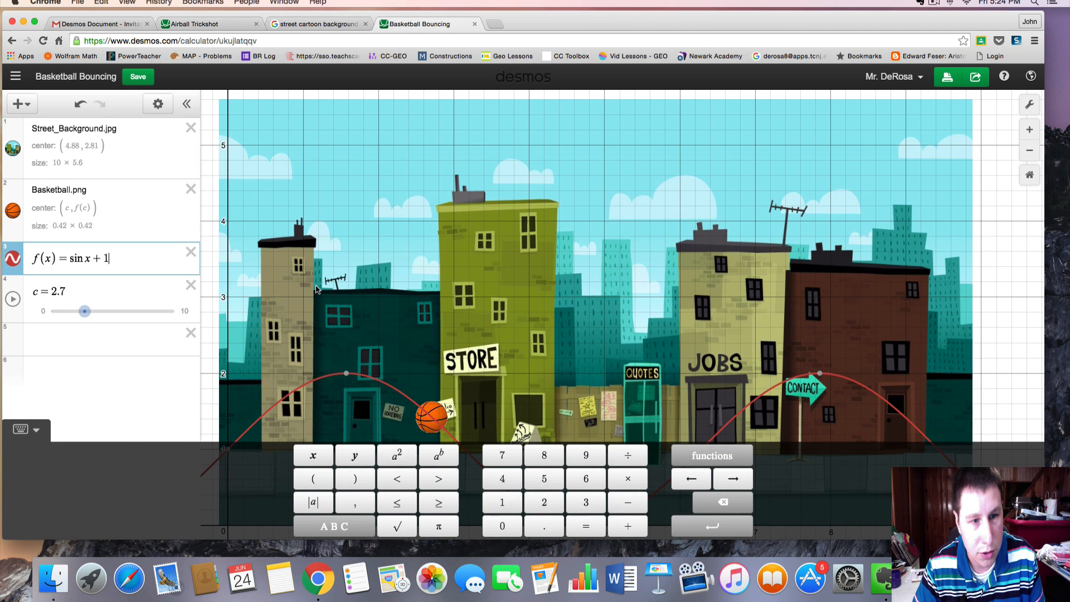
click(342, 291)
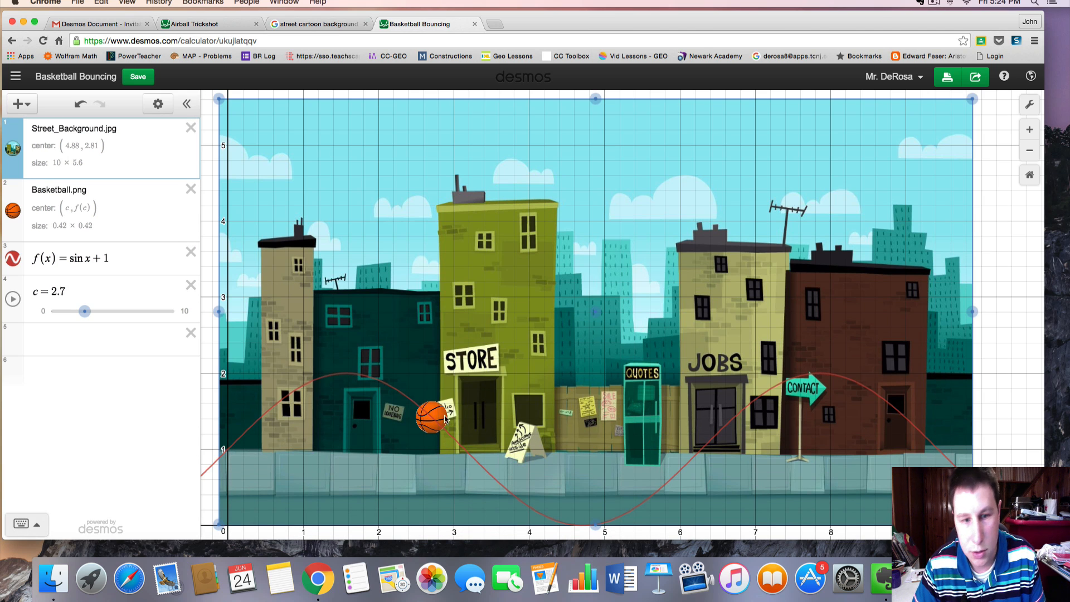
click(13, 300)
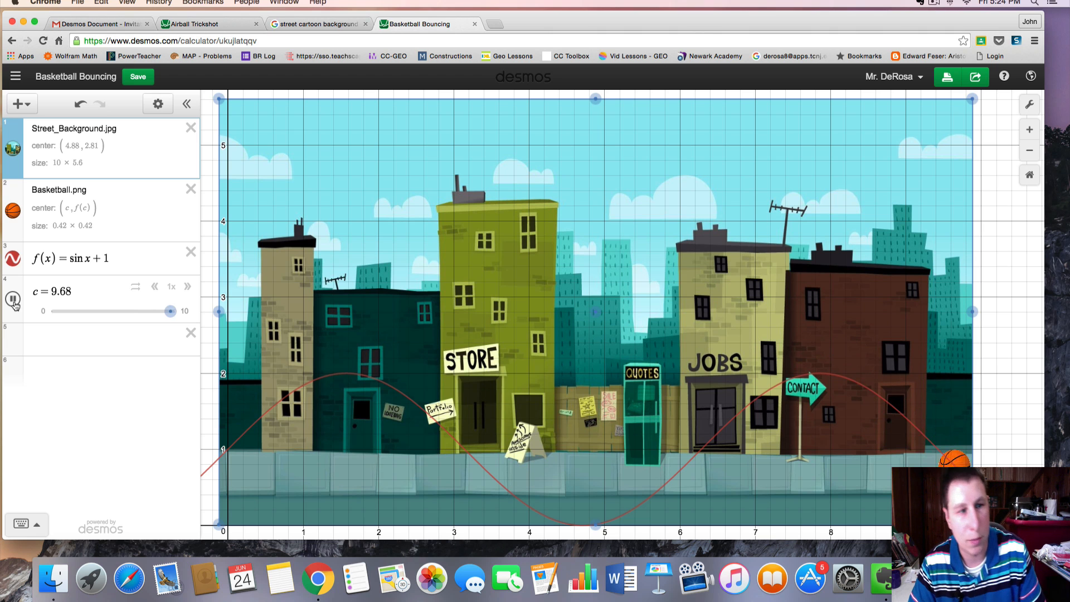
click(13, 300)
Change f(x) to sin 3x + 1 and play the c slider animation
click(87, 258)
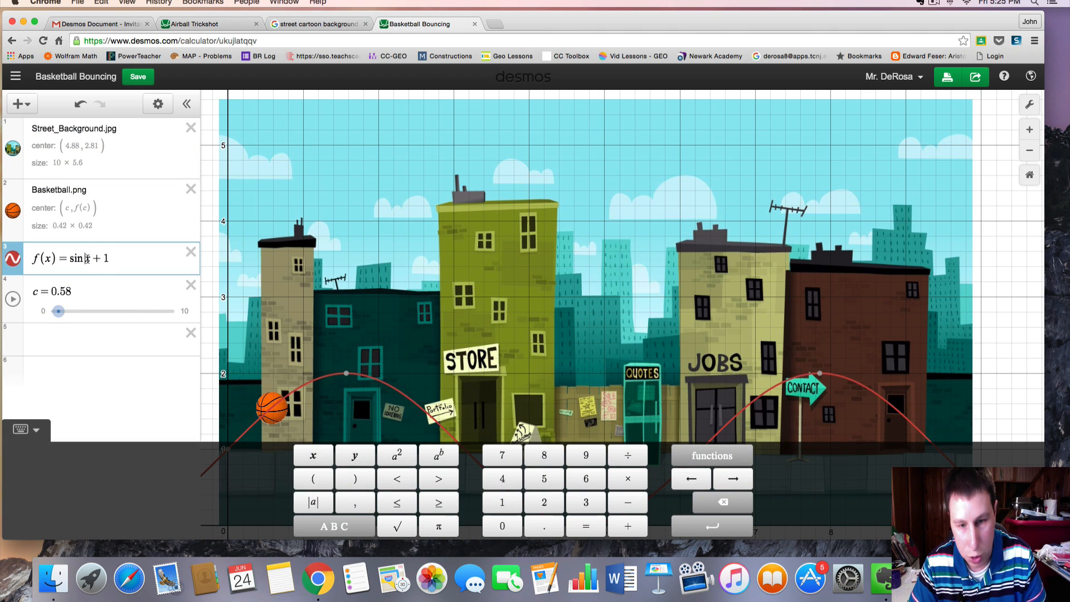
text(3)
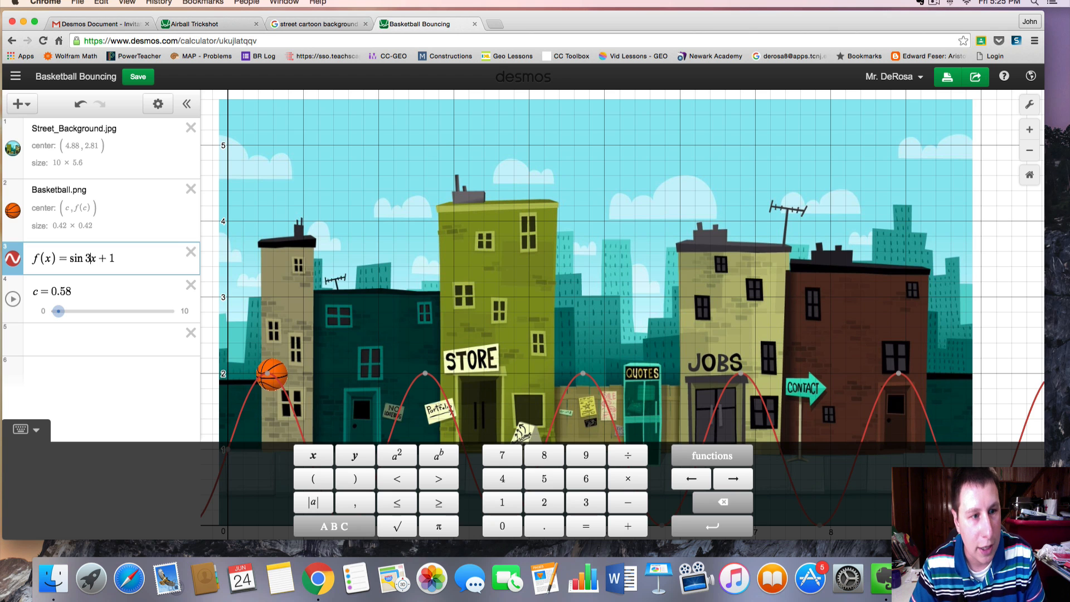
click(12, 301)
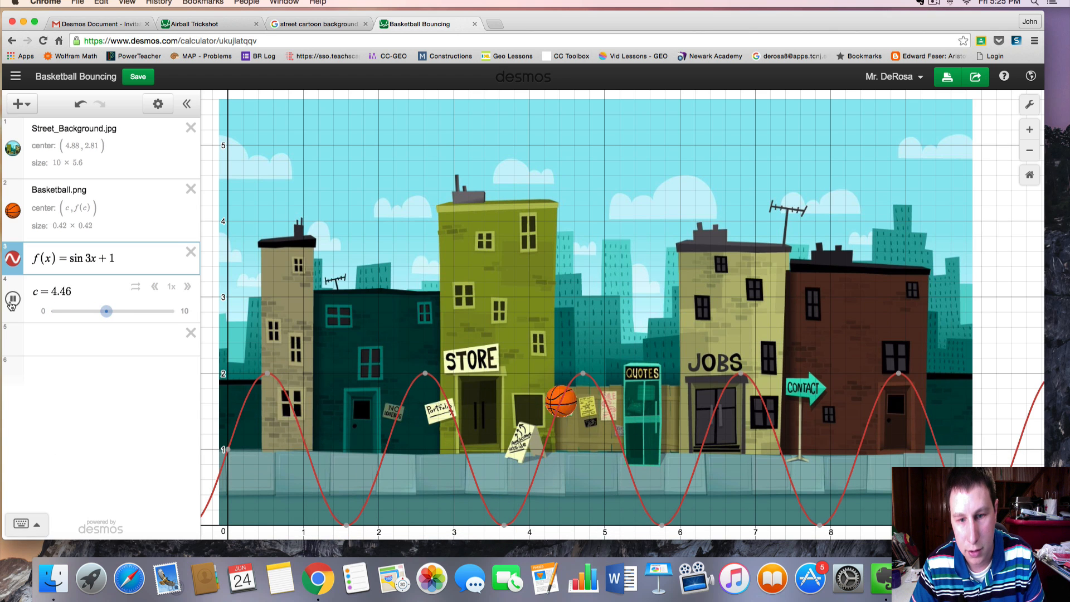
click(13, 259)
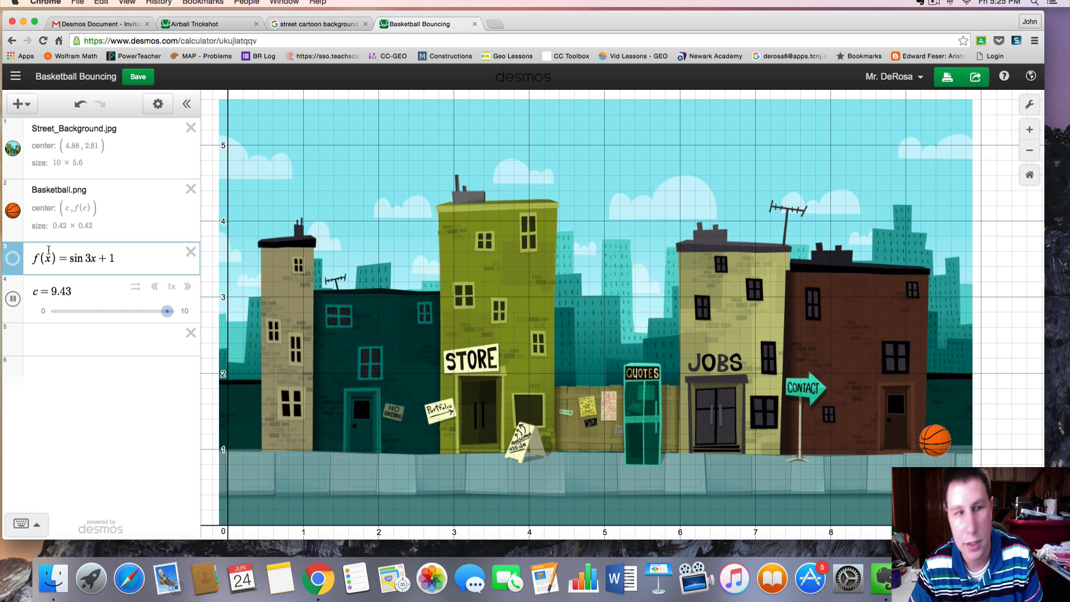
Slow the c animation to 0.75x speed and pause it
click(155, 286)
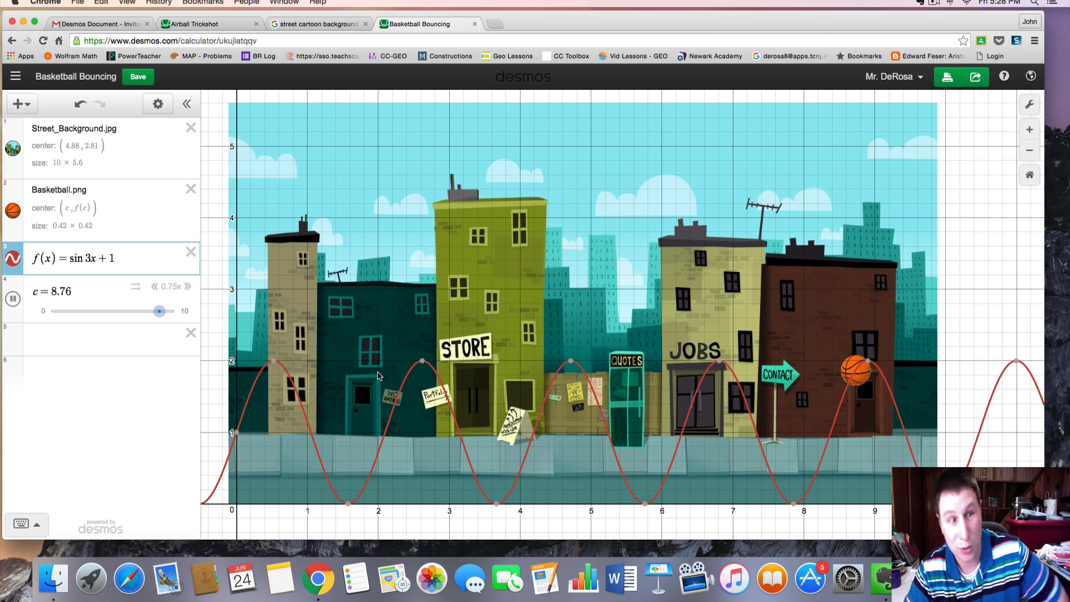
mouse_move(273, 363)
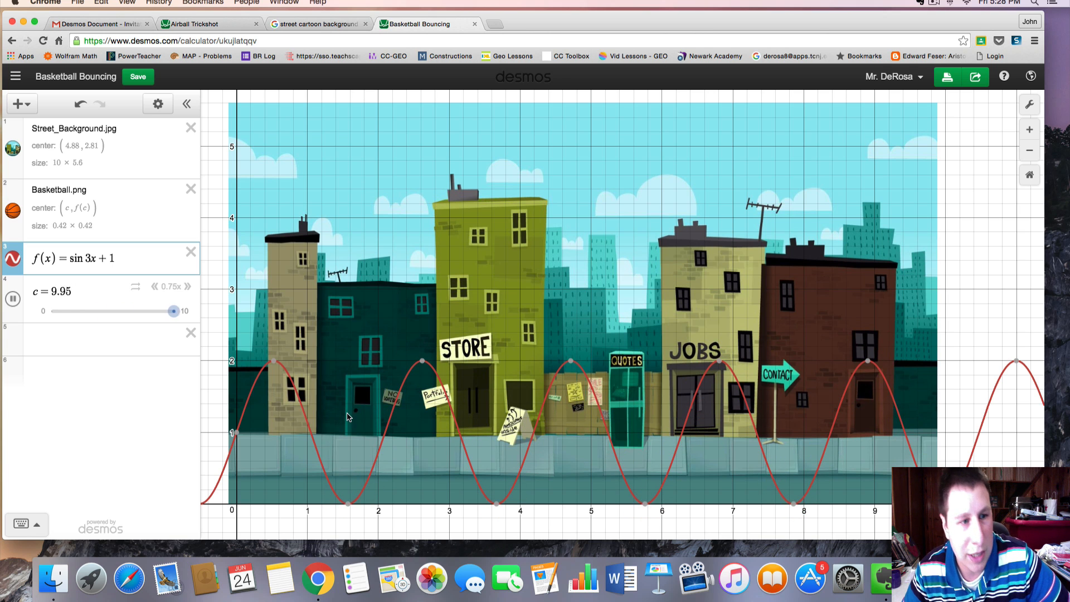
click(14, 300)
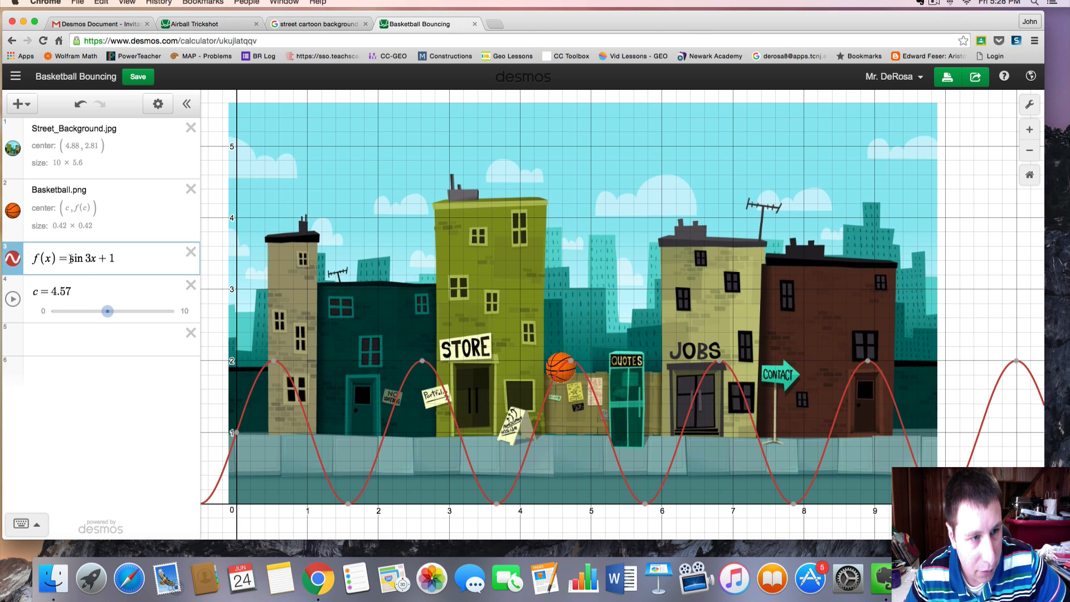
click(71, 258)
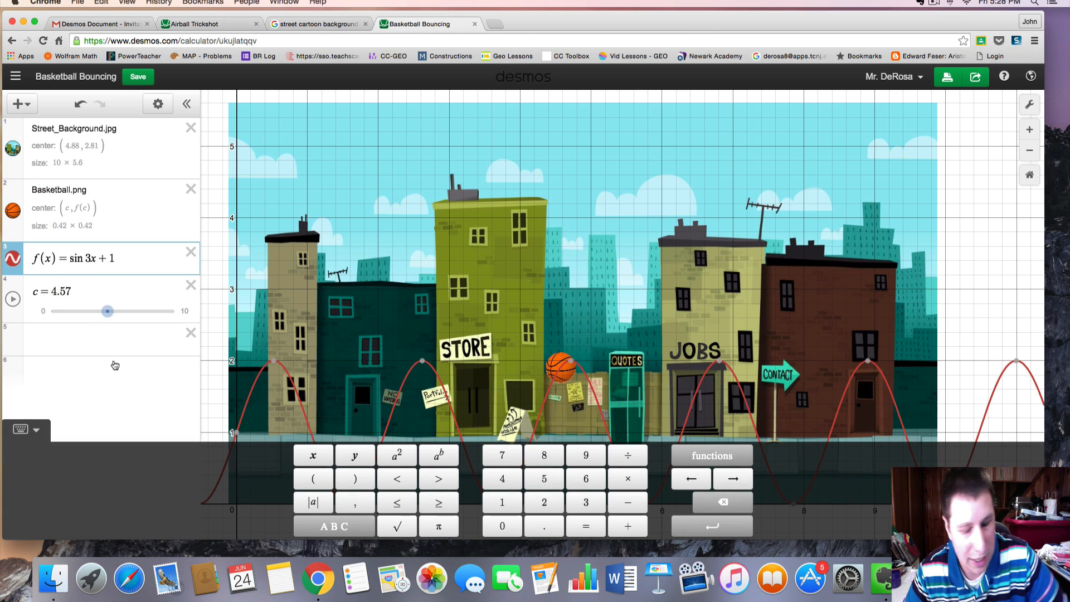
text(33333)
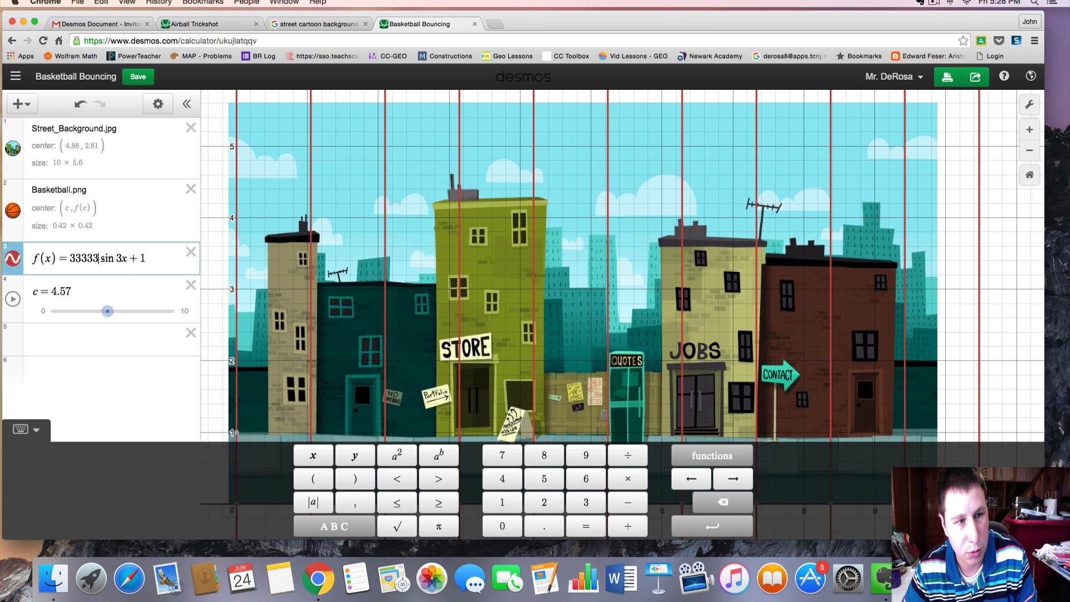
text(3)
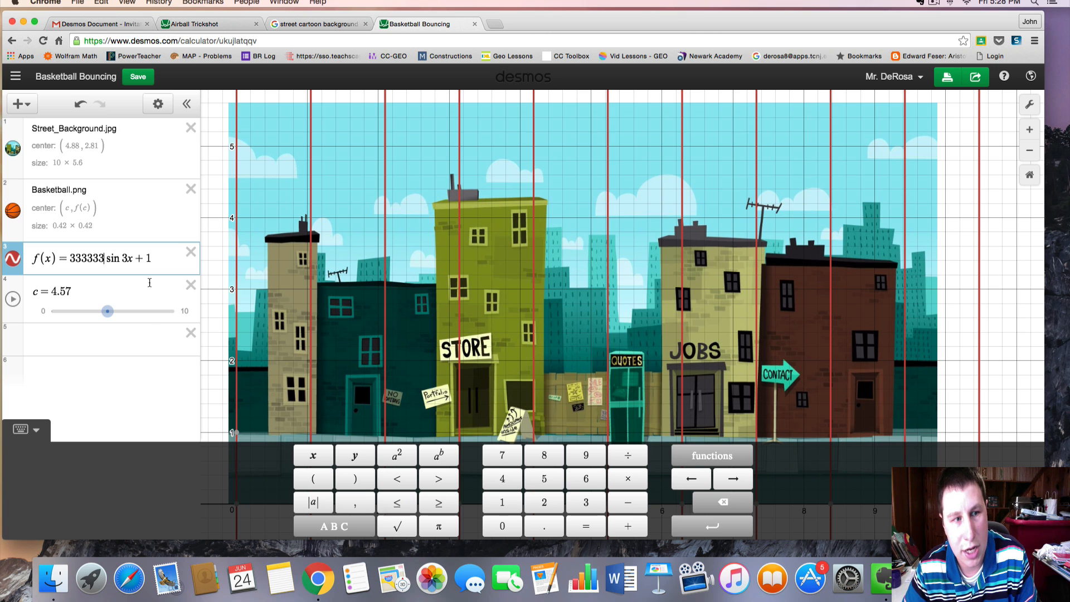
key(BackSpace)
key(BackSpace)
key(BackSpace)
key(BackSpace)
key(BackSpace)
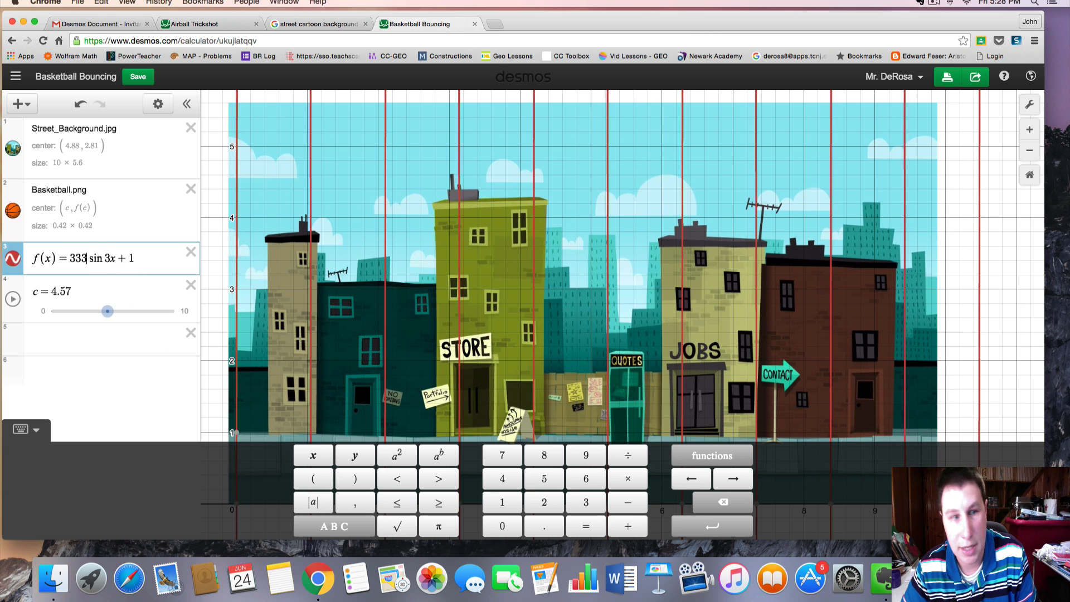
key(BackSpace)
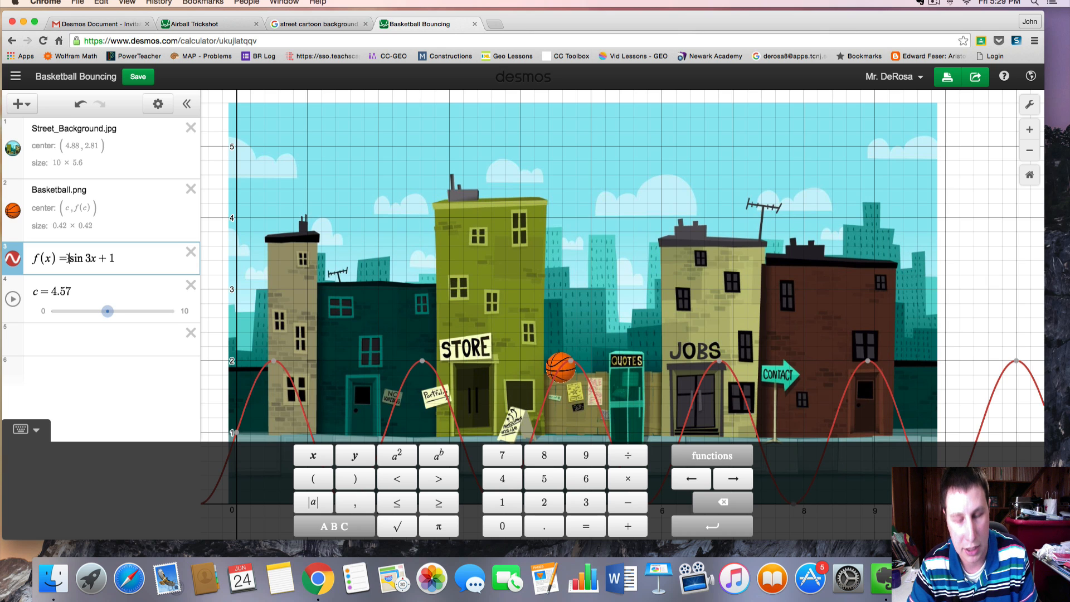
Multiply the sine term by -x so f(x) = -x sin 3x + 1
text(-x)
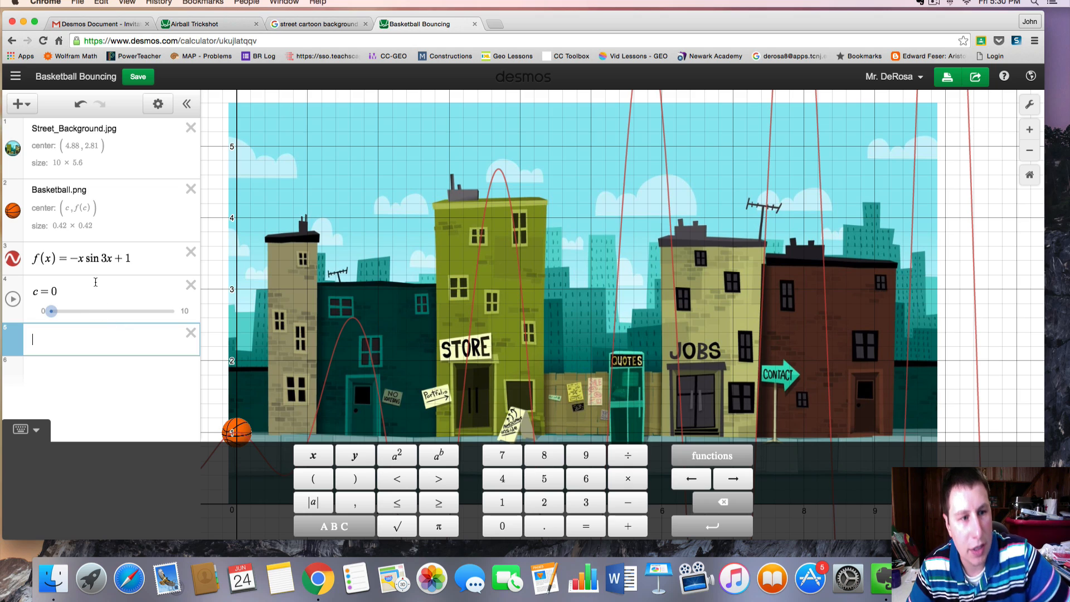
click(83, 259)
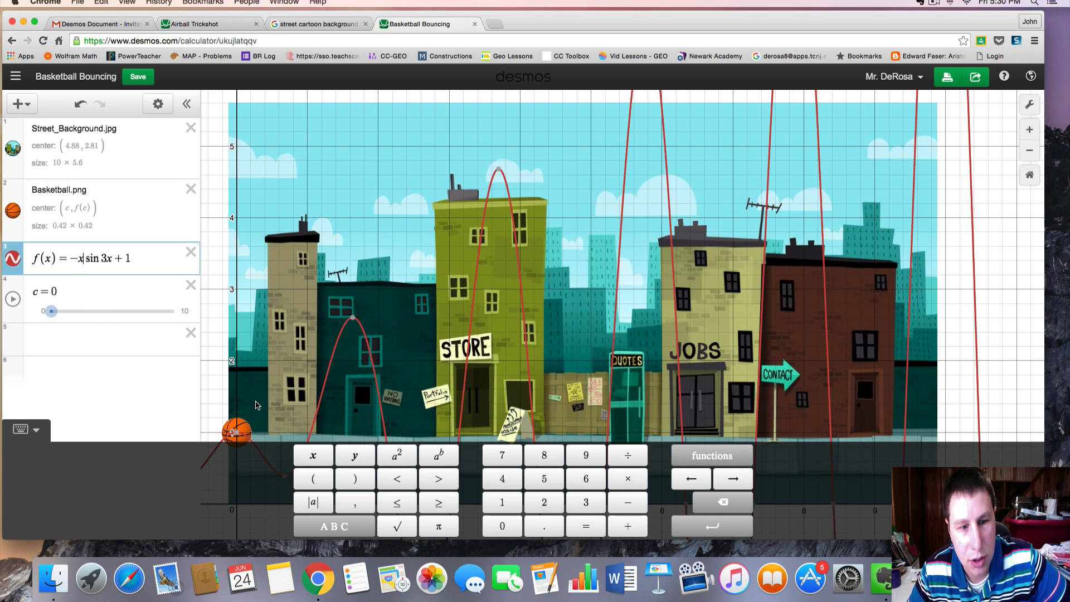
scroll(254, 404, up, 3)
scroll(606, 332, down, 5)
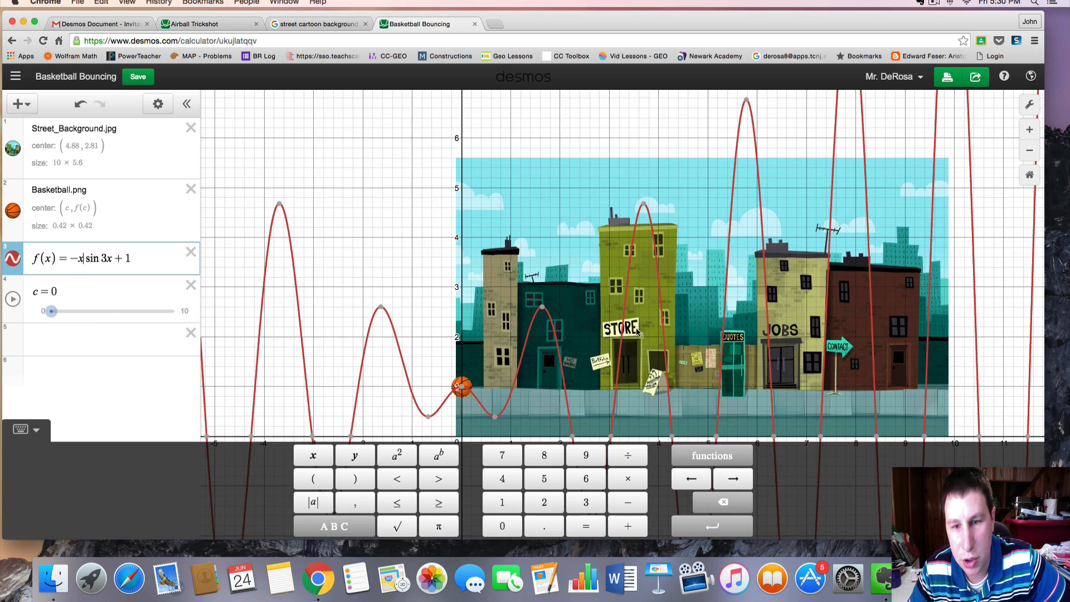
scroll(644, 328, up, 2)
scroll(584, 303, up, 3)
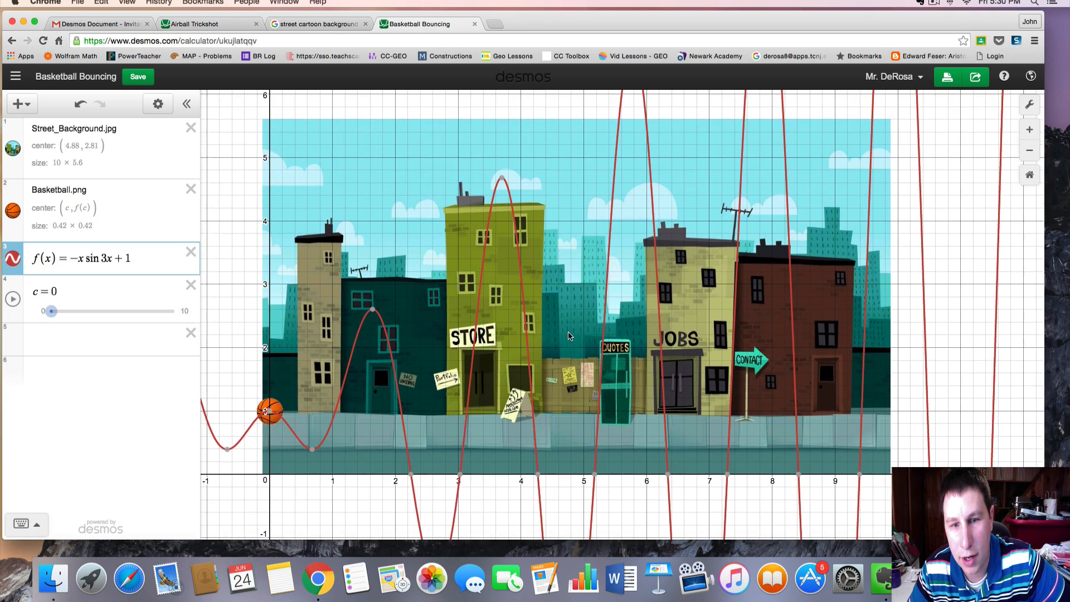
scroll(568, 340, down, 4)
scroll(568, 340, up, 3)
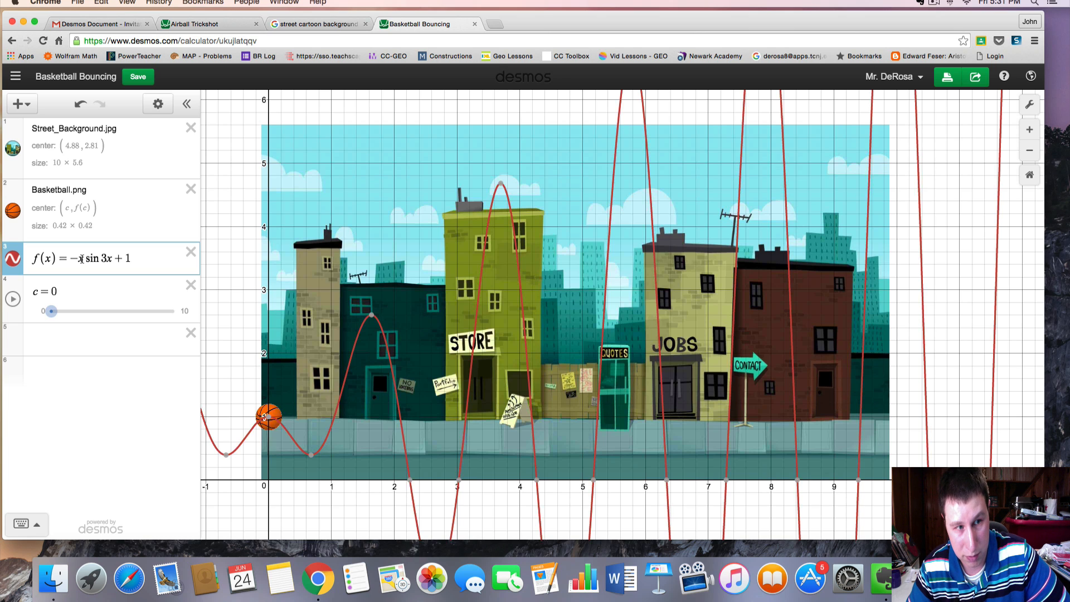
mouse_move(51, 311)
mouse_down()
mouse_move(173, 315)
mouse_move(34, 304)
mouse_up()
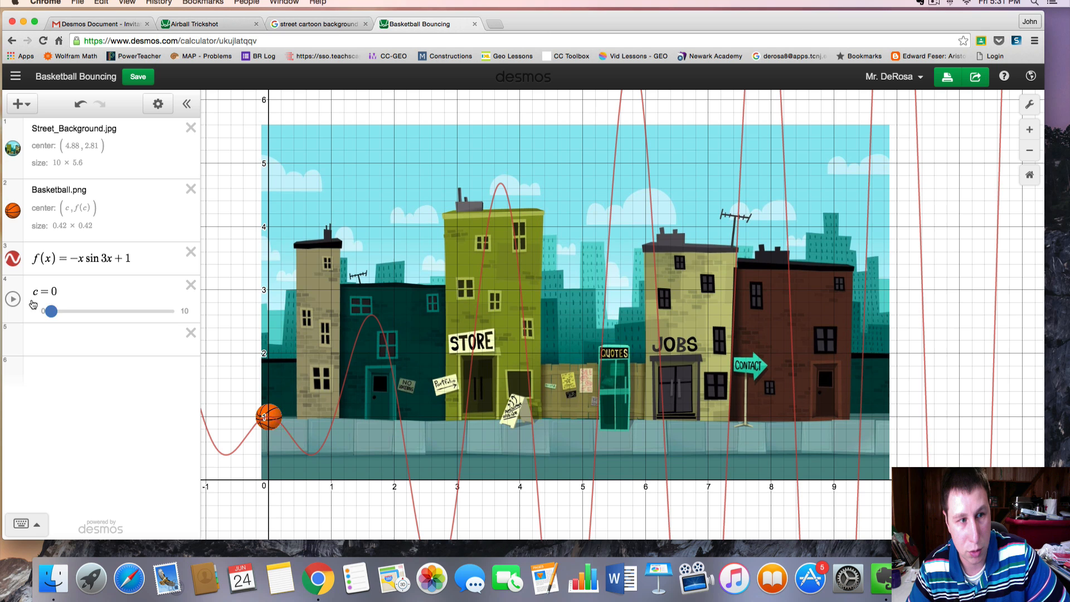
Replace the -x factor with (0.5)^x so f(x) = (0.5)^x sin 3x + 1
click(82, 260)
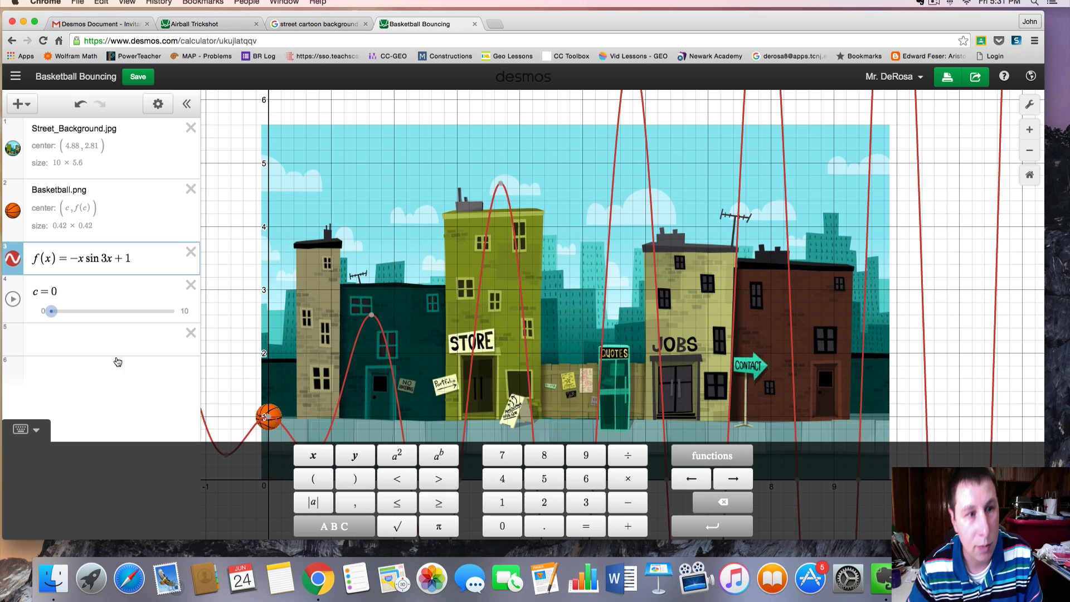
key(BackSpace)
key(BackSpace)
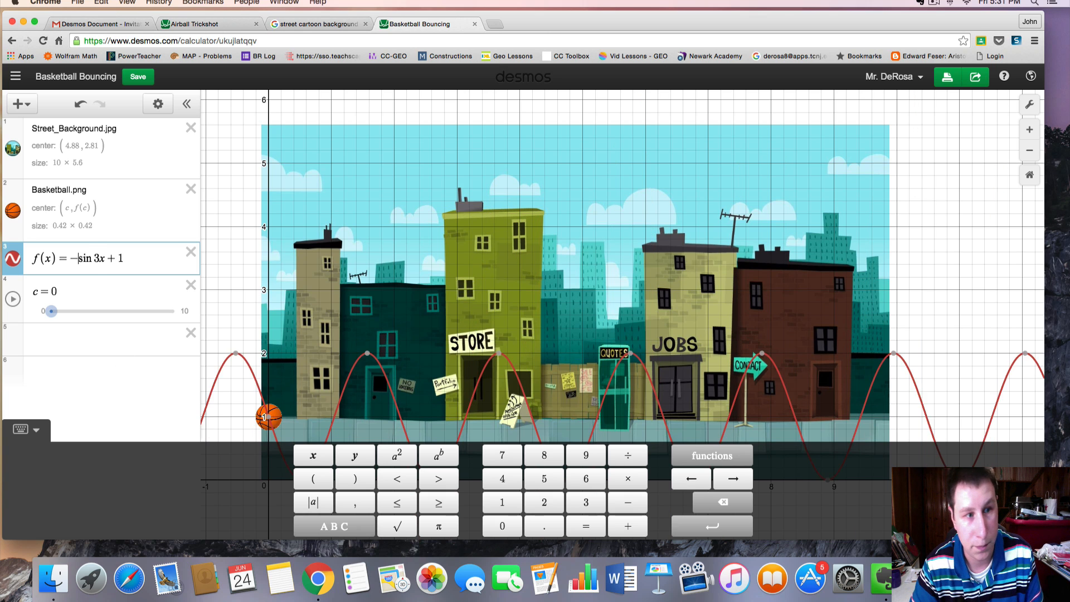
text(()
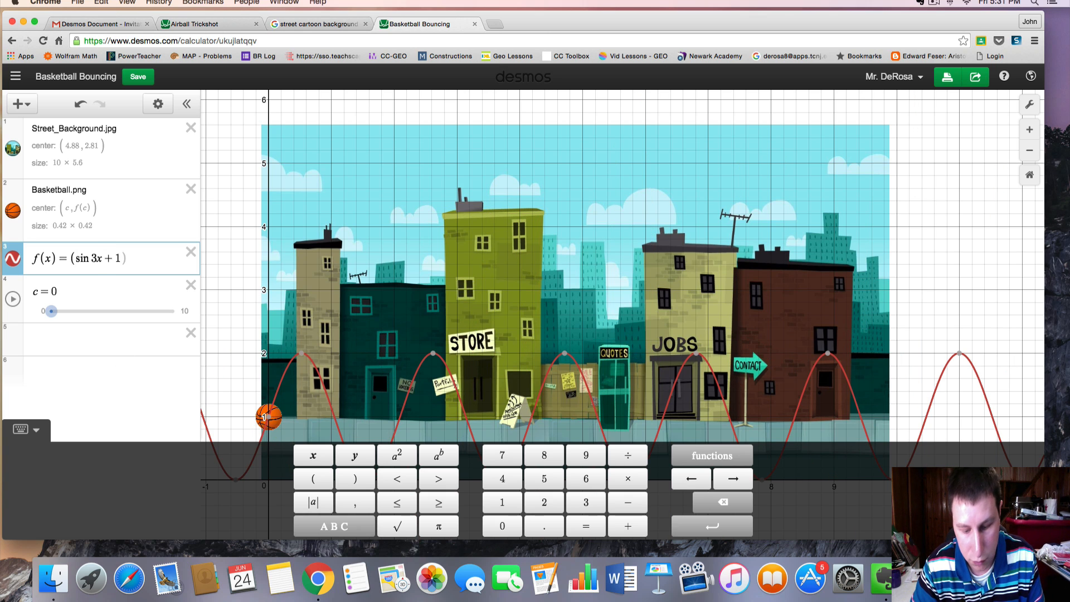
text(0.5) )
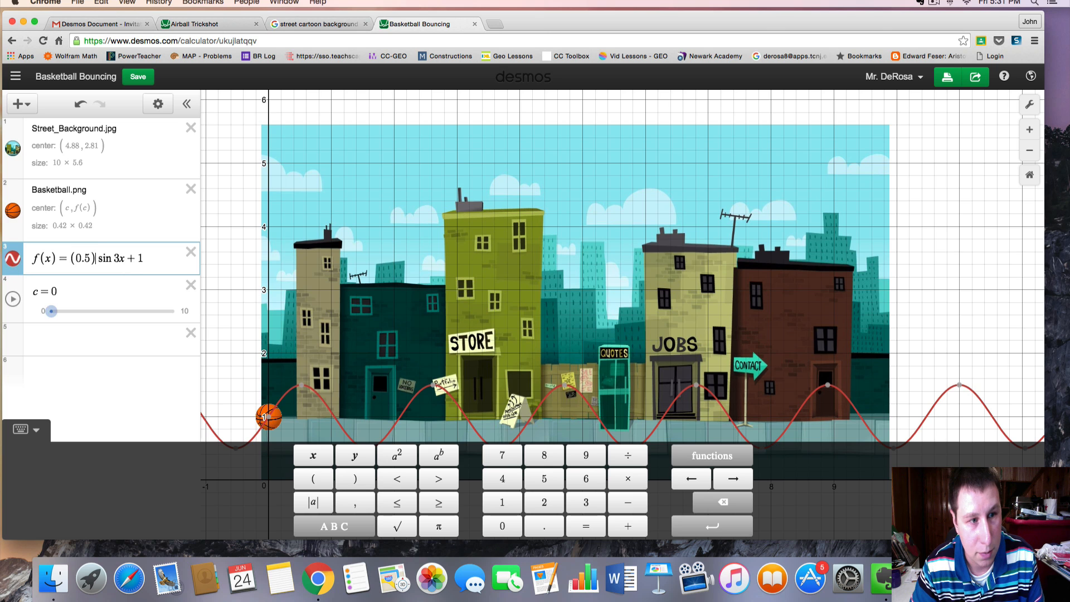
text(^x)
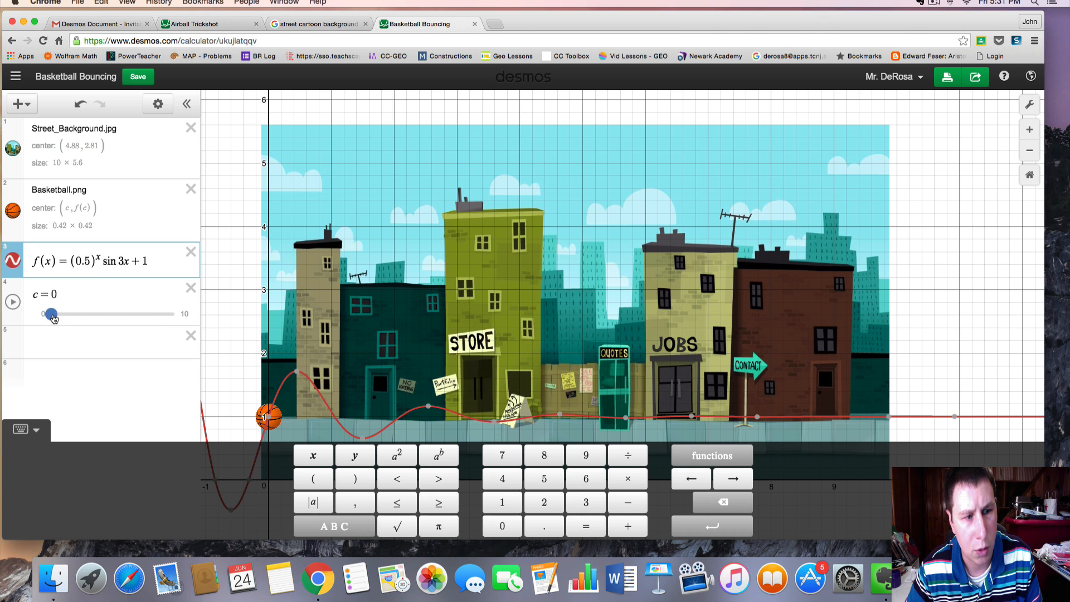
mouse_move(53, 318)
mouse_down()
mouse_move(150, 319)
mouse_move(53, 318)
mouse_up()
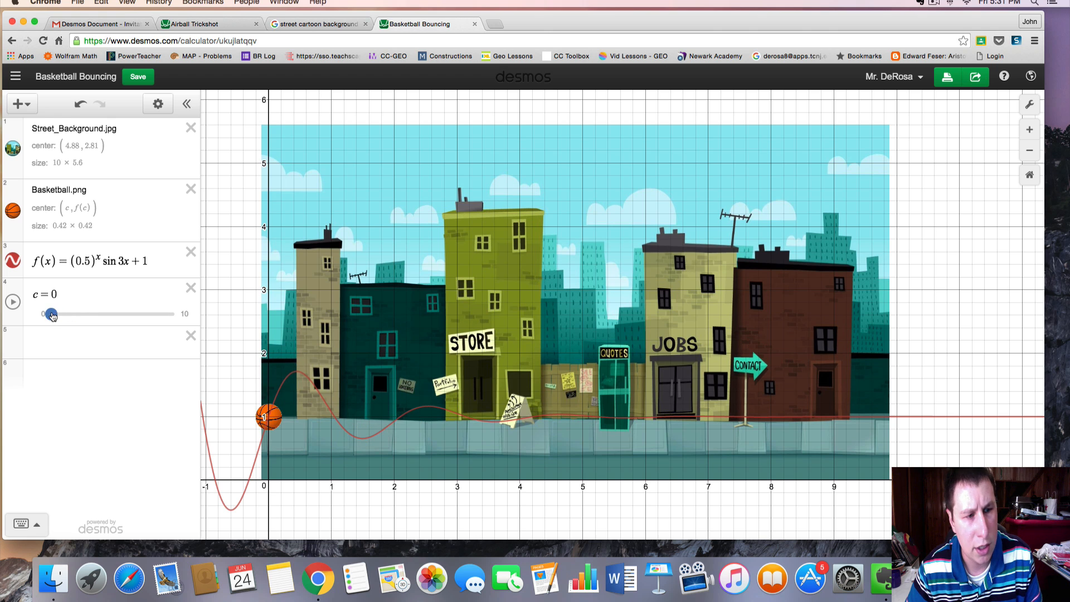
Change the exponential base in f(x) from 0.5 to 0.8
click(92, 264)
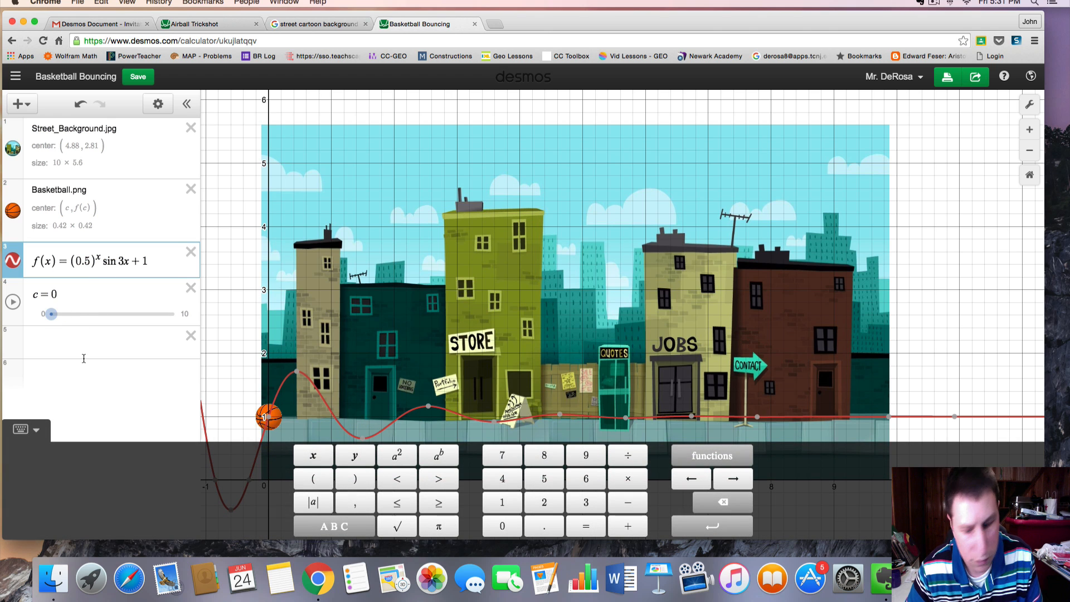
key(BackSpace)
text(8)
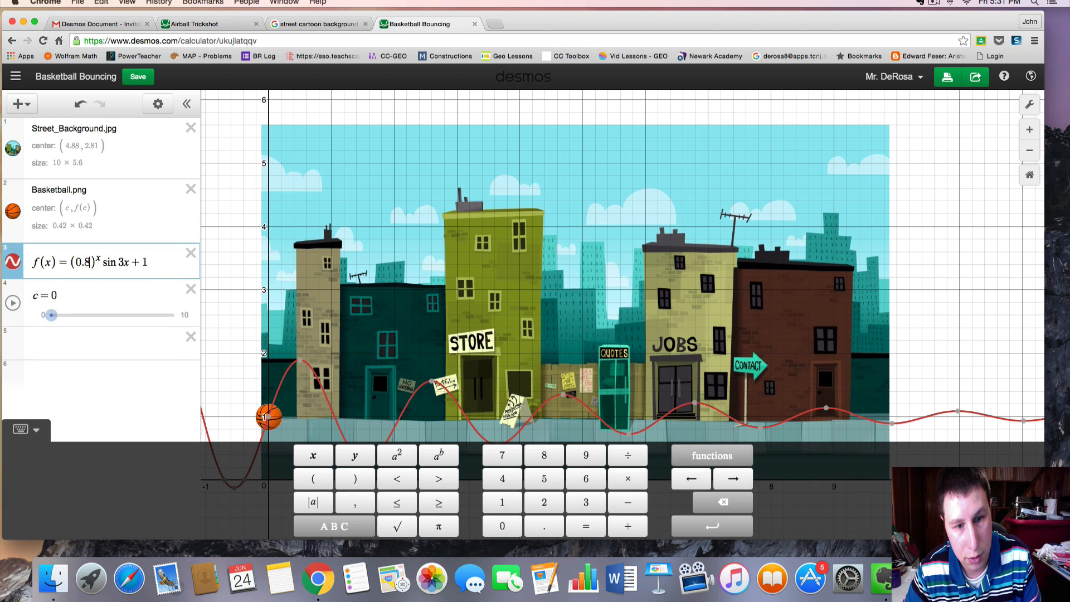
key(BackSpace)
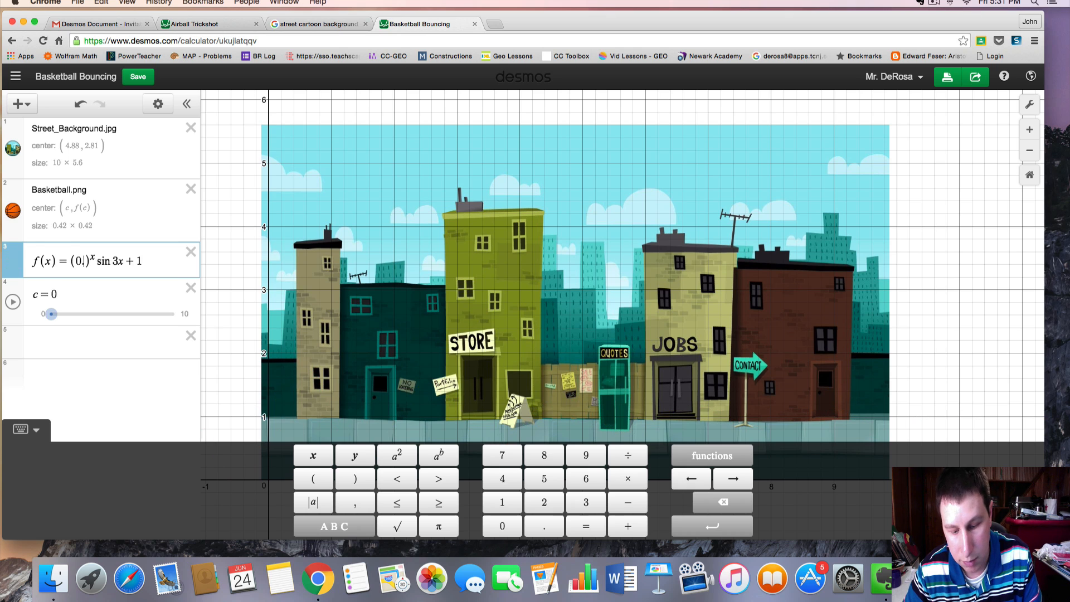
text(9)
key(BackSpace)
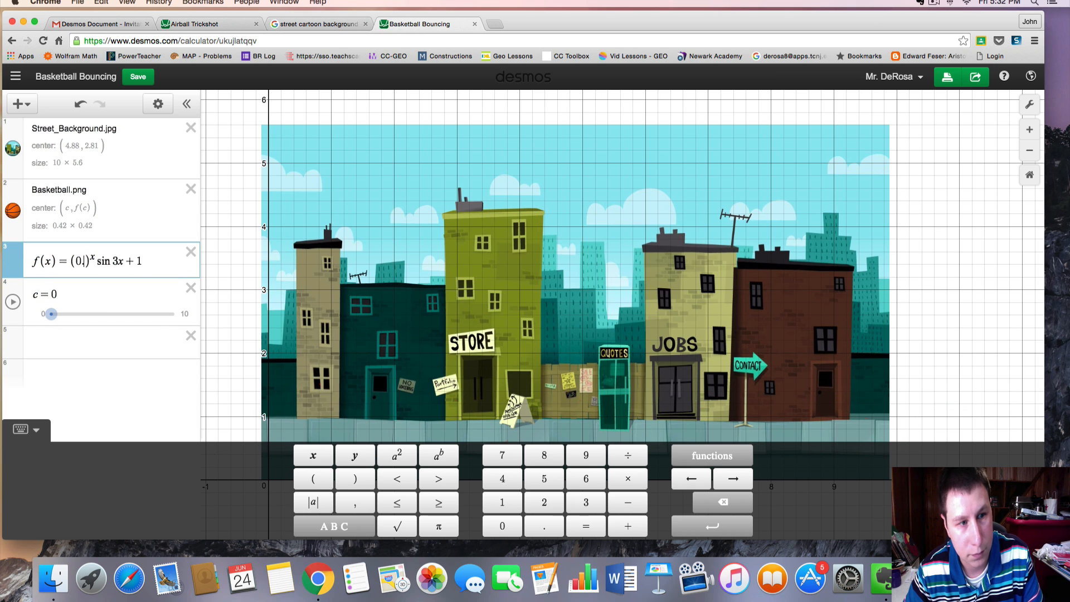
text(8)
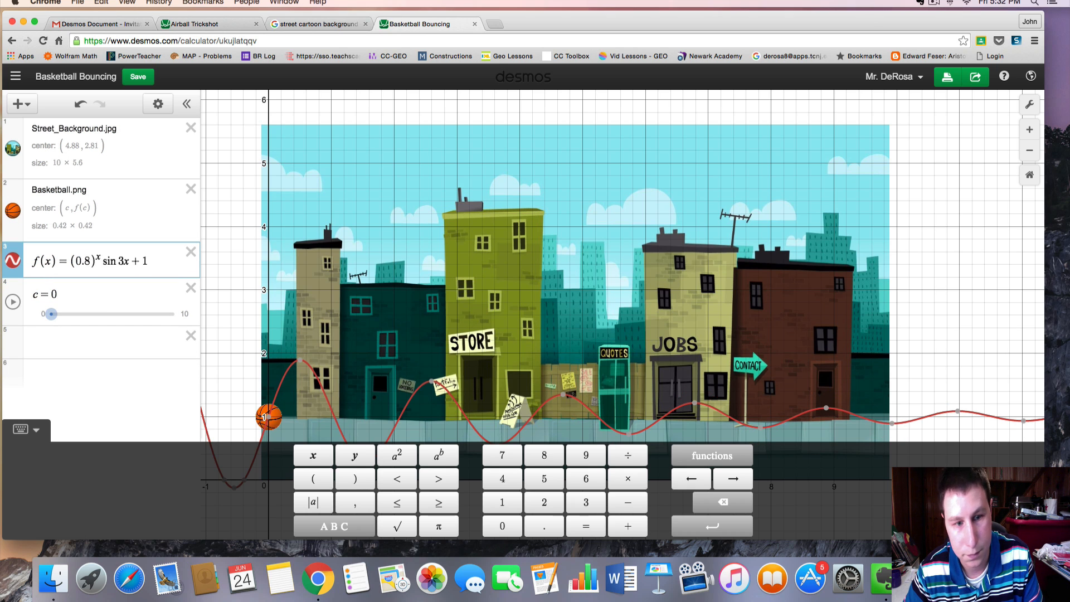
Play the c animation while toggling the f(x) curve's visibility, then pause and reset c to 0
click(13, 302)
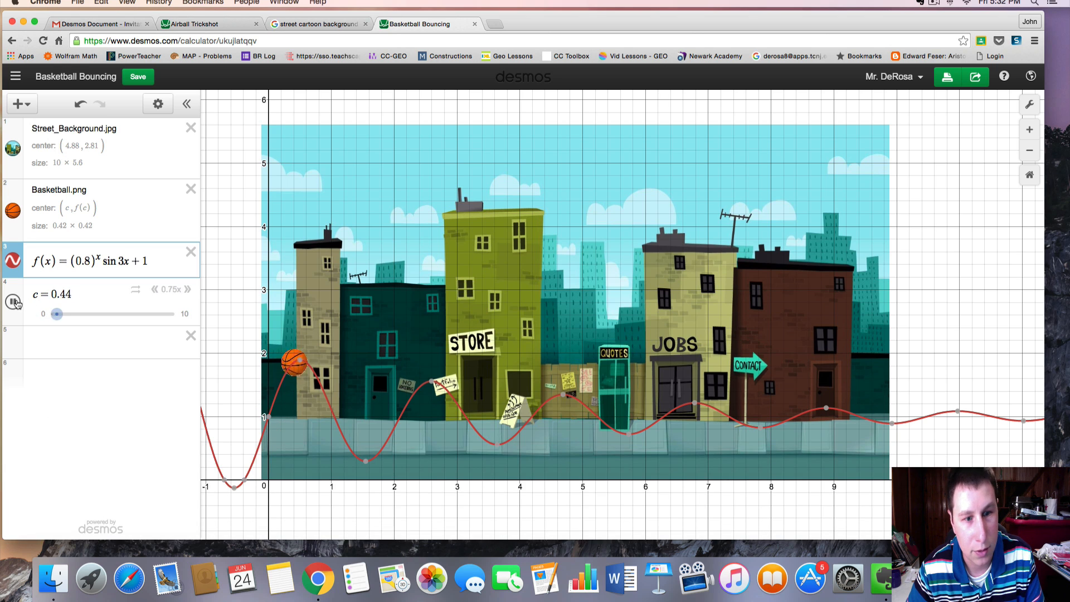
click(12, 262)
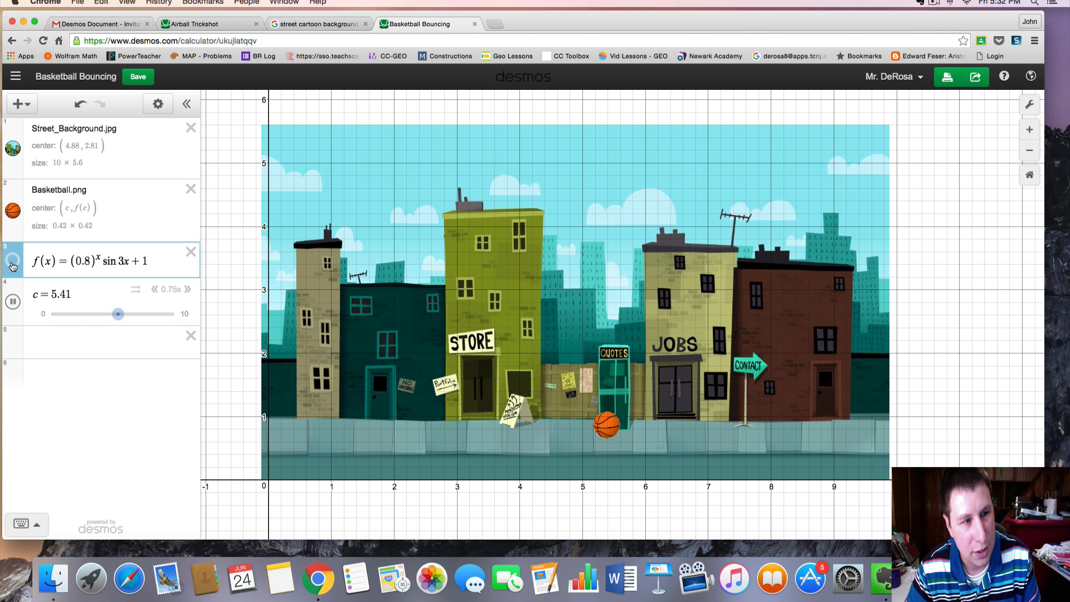
click(12, 265)
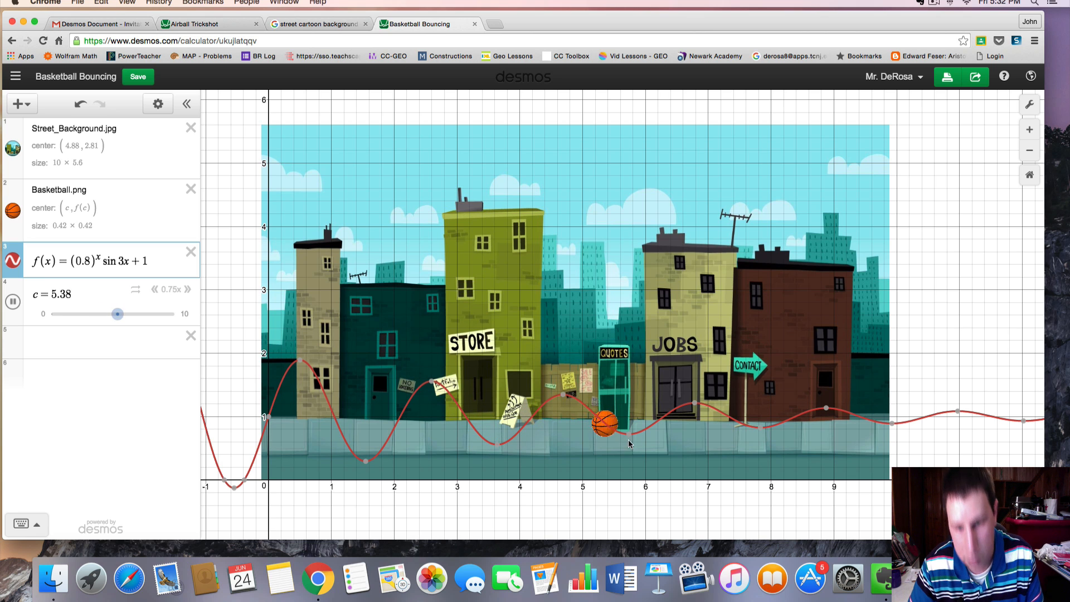
click(12, 304)
drag(166, 316, 47, 316)
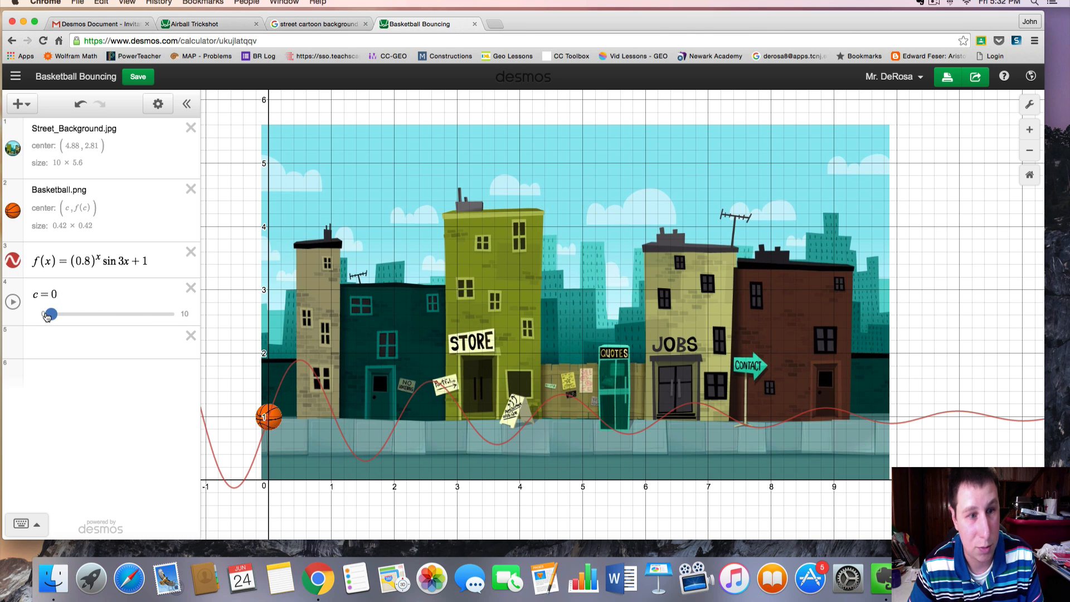
Edit f(x) to (0.8)^x · |sin 4x| + 1, wrapping the sine in absolute value and changing 3x to 4x
click(72, 261)
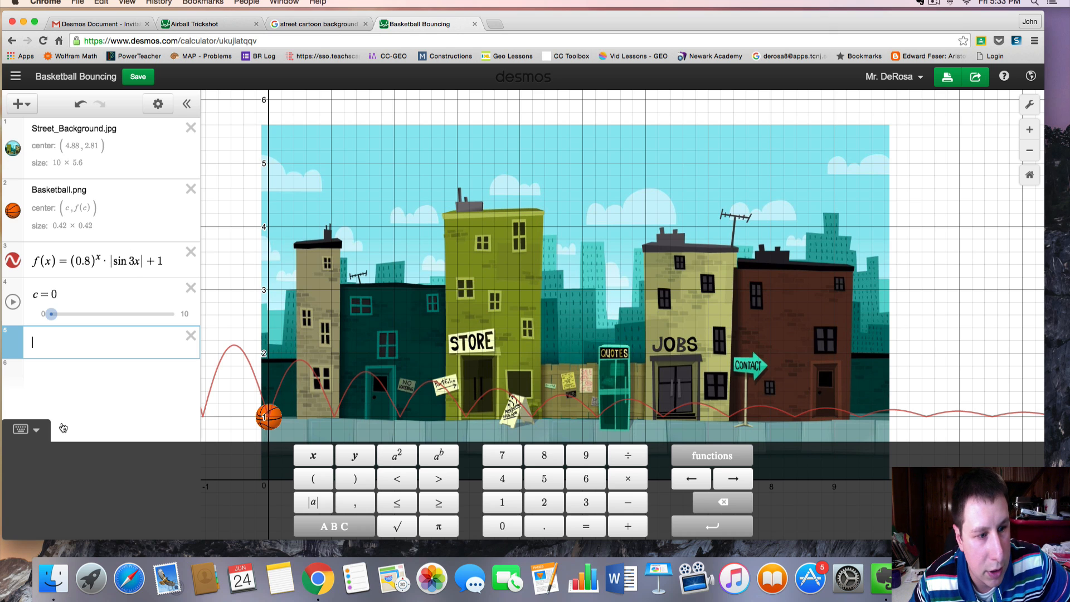
click(42, 428)
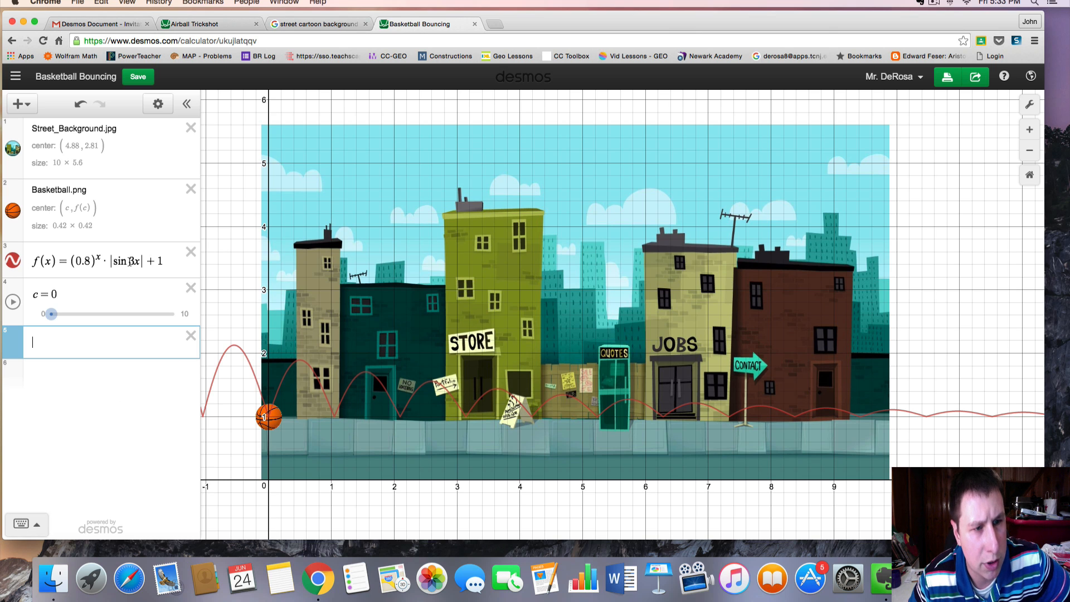
click(132, 261)
key(BackSpace)
text(4)
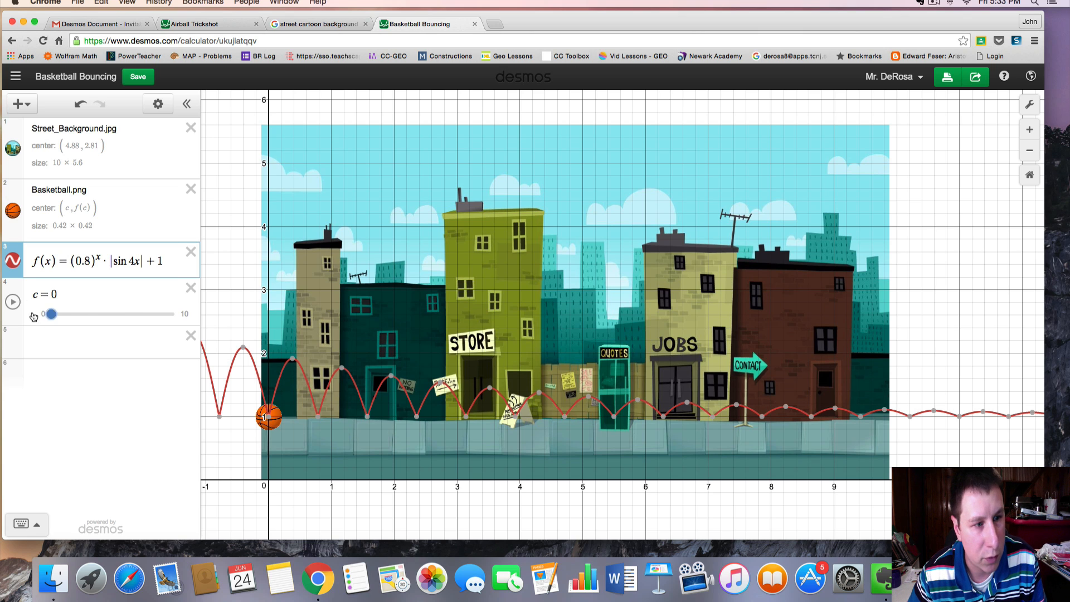
Hide the f(x) curve, then play and pause the c slider animation
click(11, 260)
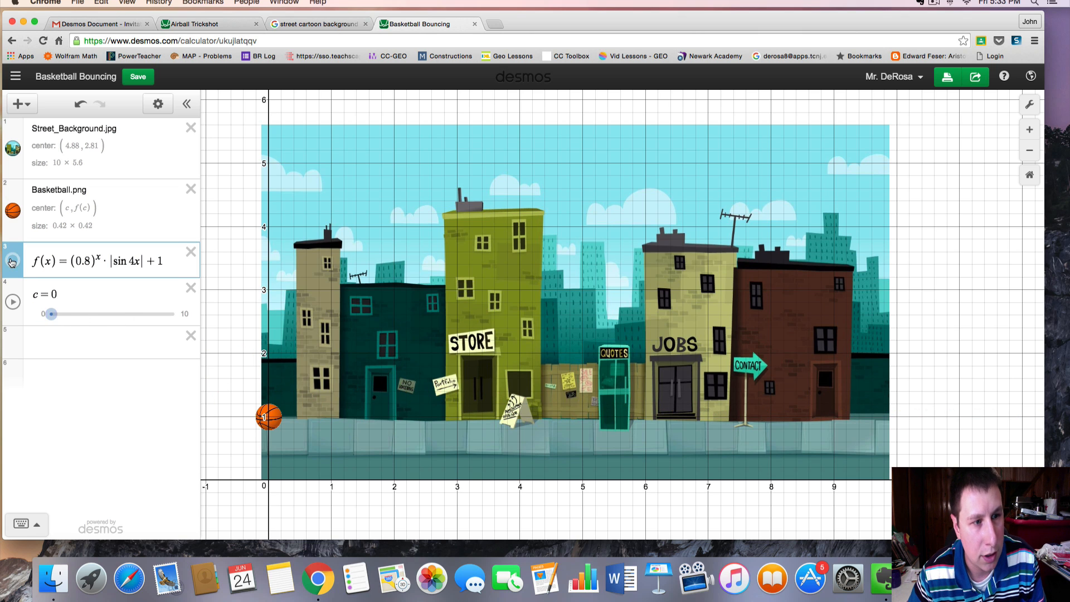
click(13, 303)
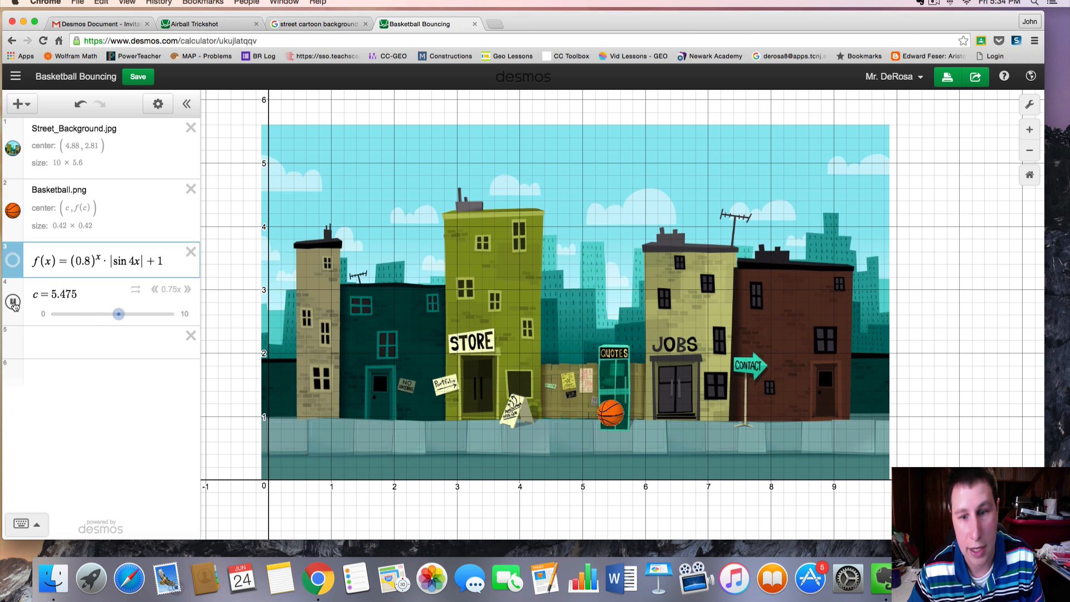
click(14, 303)
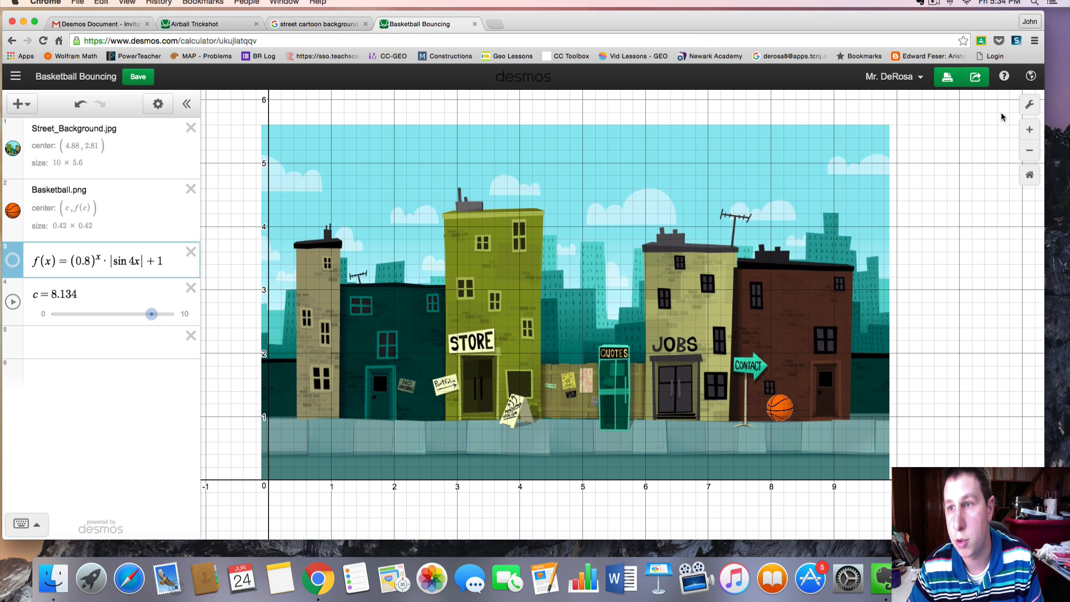
Turn off the grid, the x-axis and the y-axis in the graph settings
click(1031, 106)
click(863, 133)
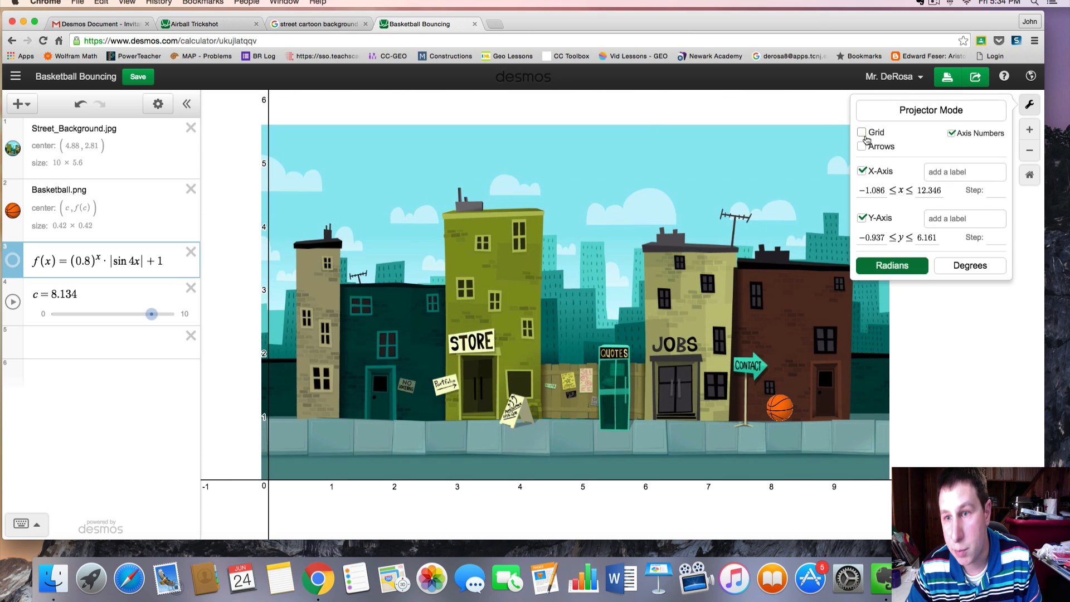
click(862, 172)
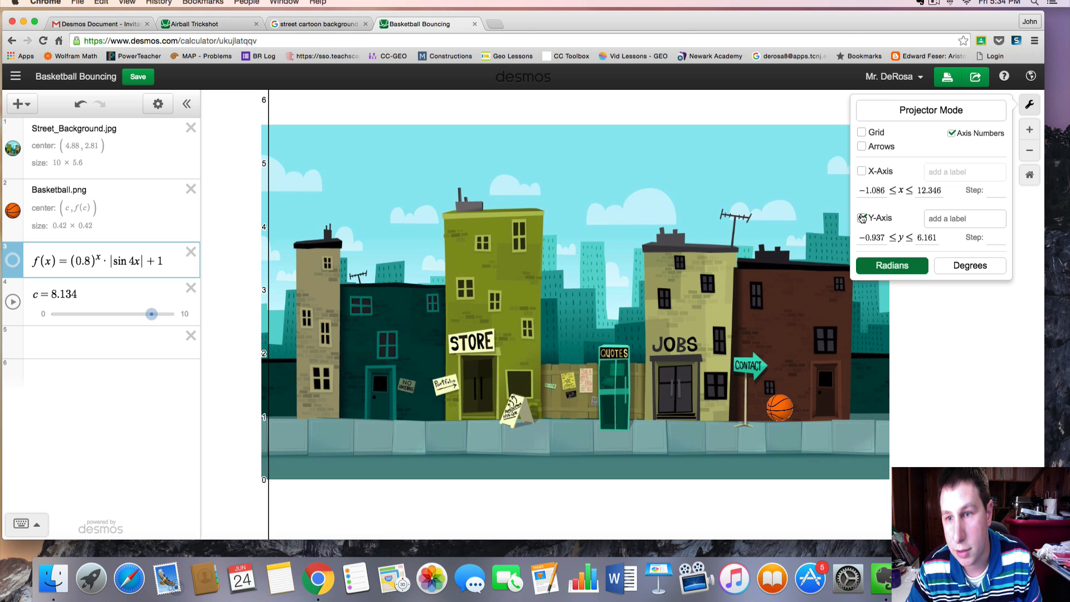
click(863, 218)
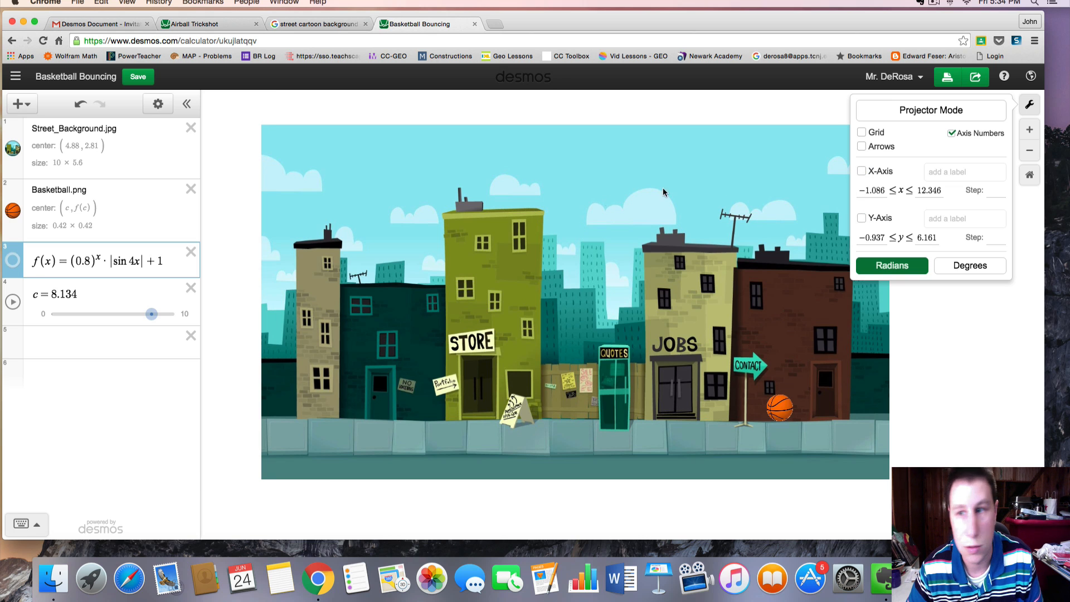
Play the c slider animation with the view zoomed in on the street scene
click(1030, 129)
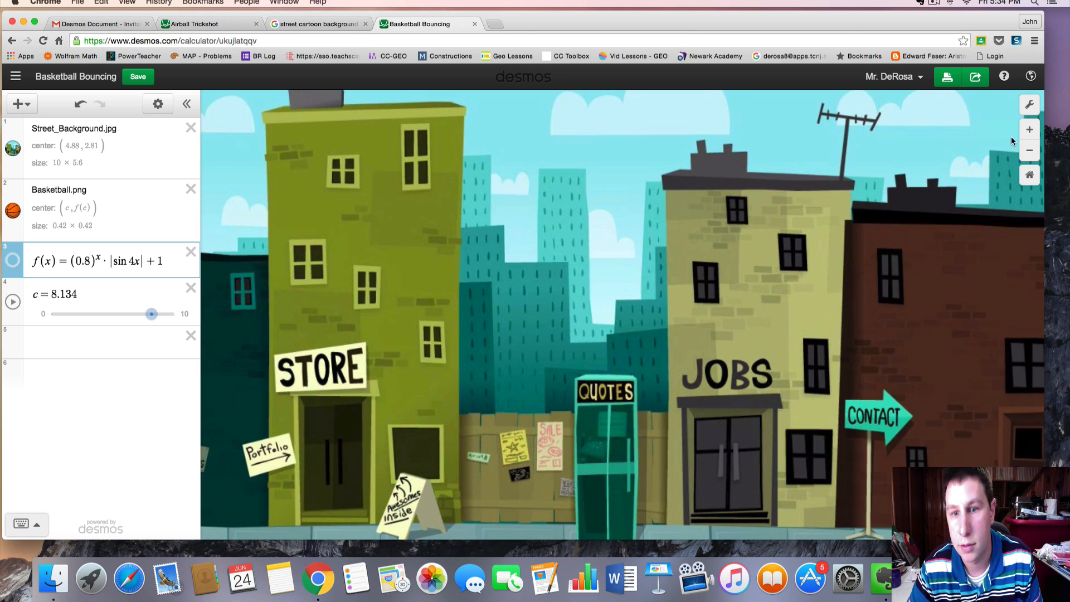
drag(748, 315, 762, 255)
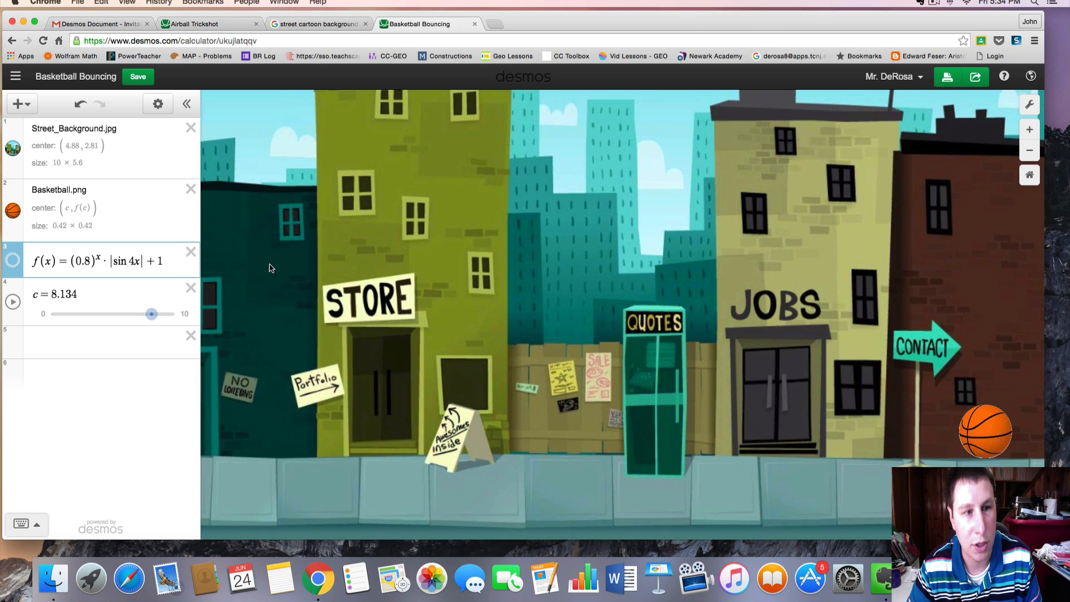
scroll(390, 277, up, 3)
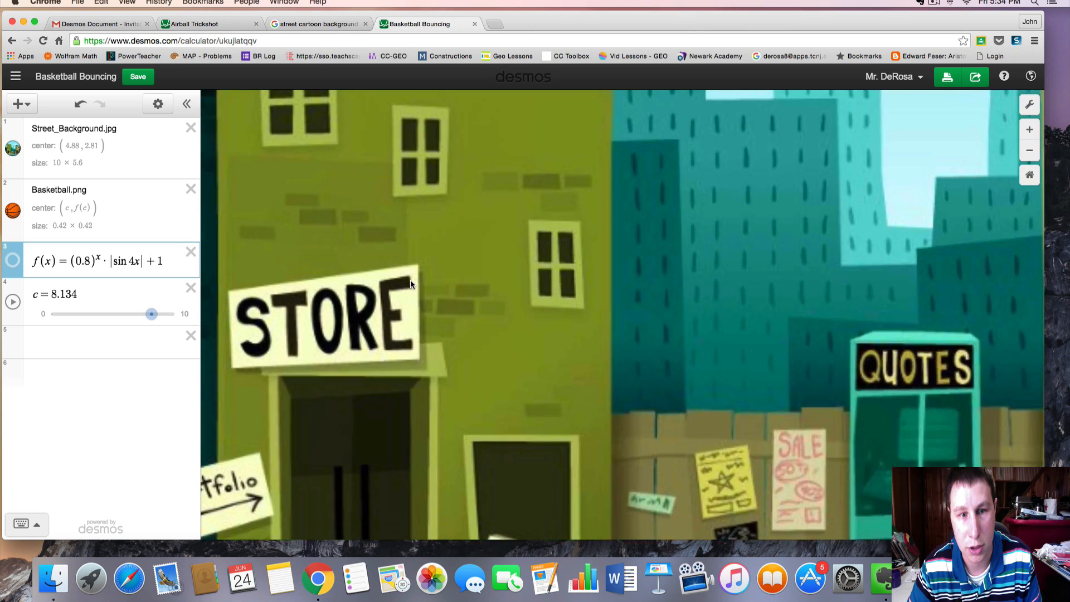
scroll(411, 280, down, 5)
scroll(421, 301, up, 3)
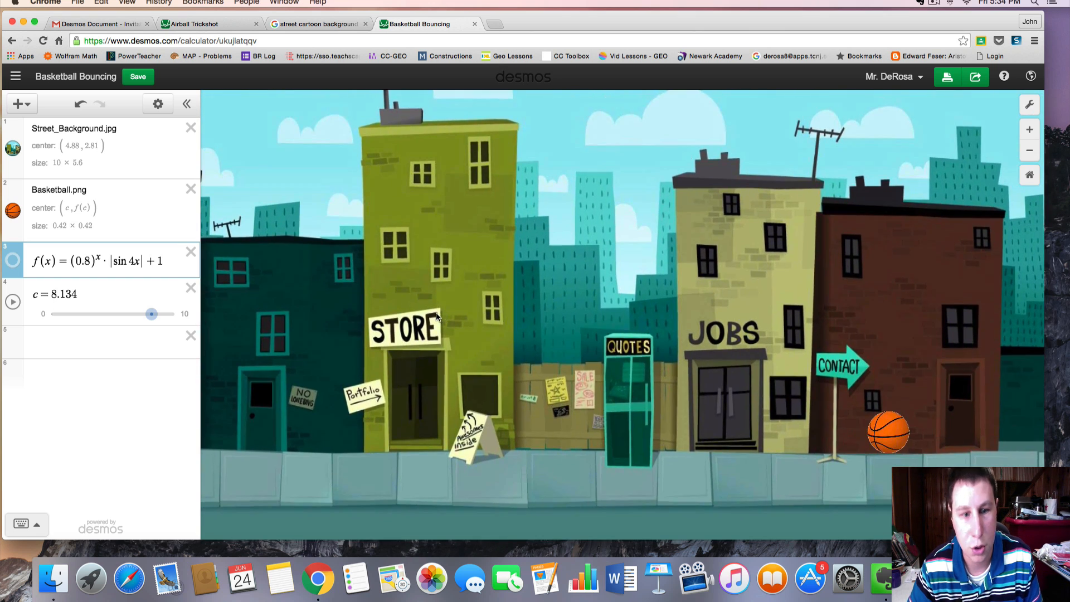
click(12, 302)
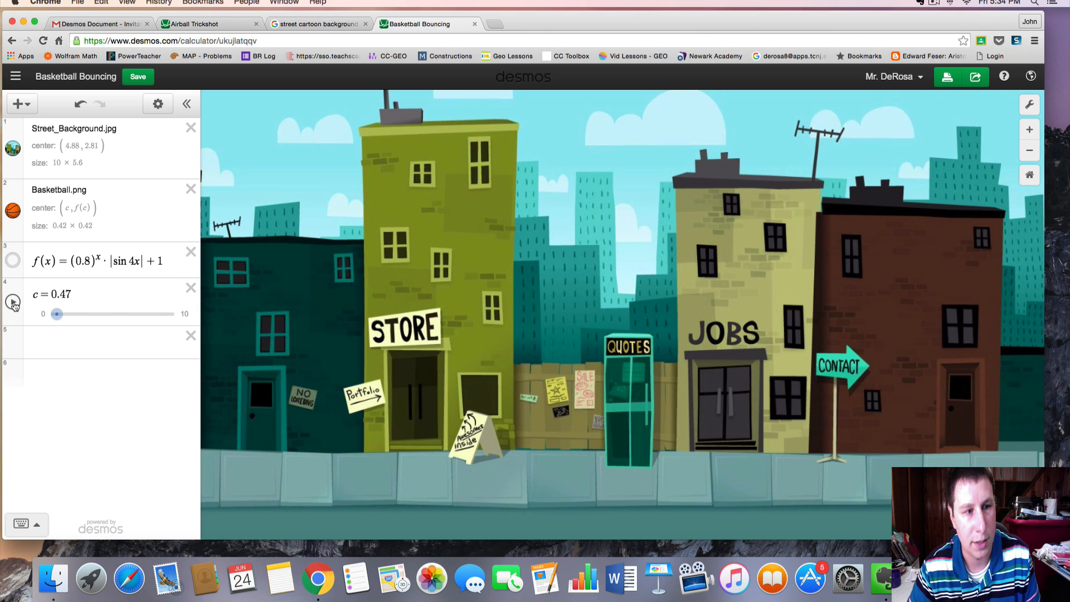
click(13, 302)
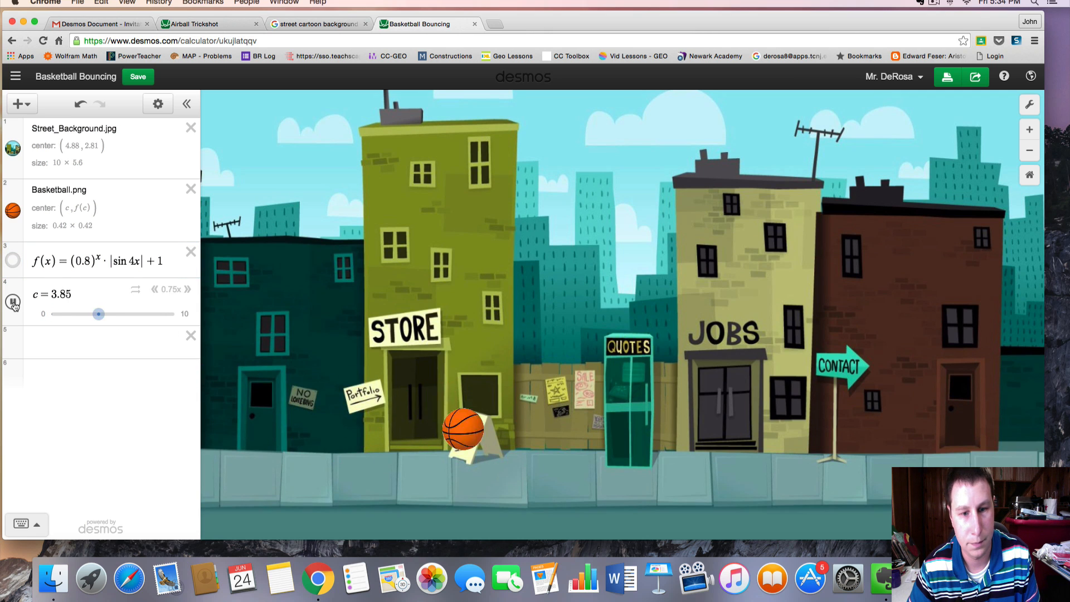